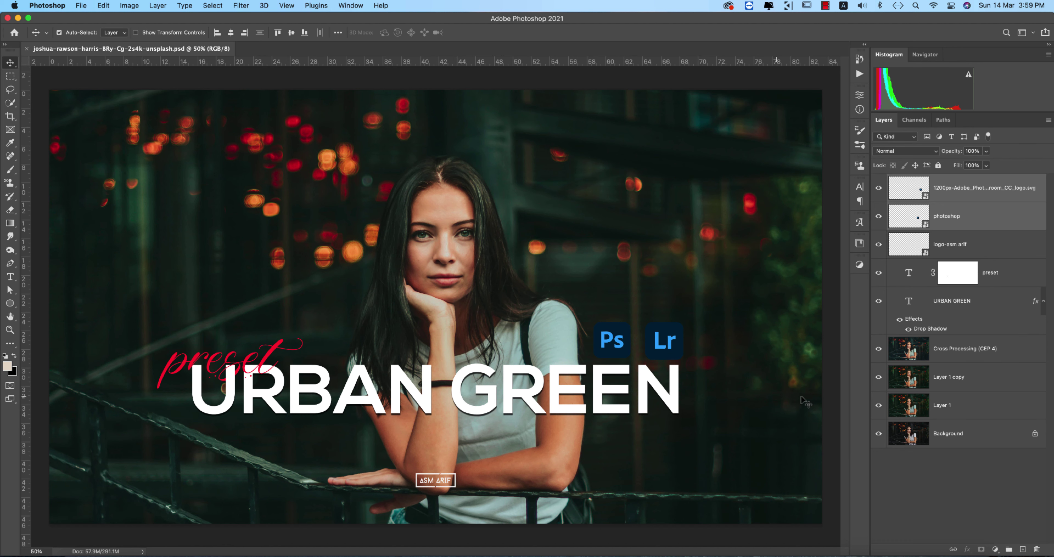
Step: Compare the Urban Green portrait with the original by hiding, then restoring, all layers above Background
alt+click(878, 435)
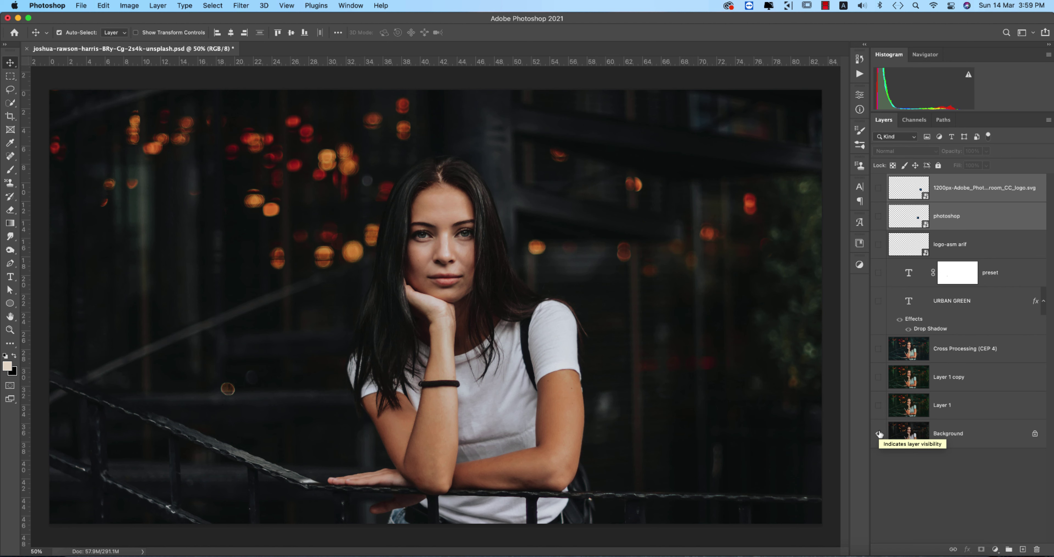
alt+click(878, 434)
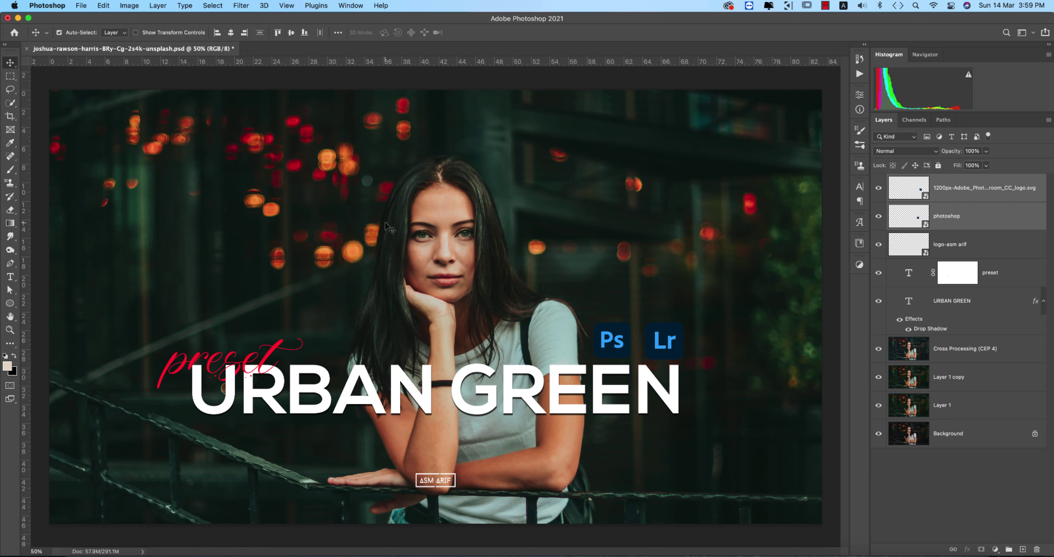
Step: Open the original street portrait jpg from Recent files and fit it on screen
click(14, 33)
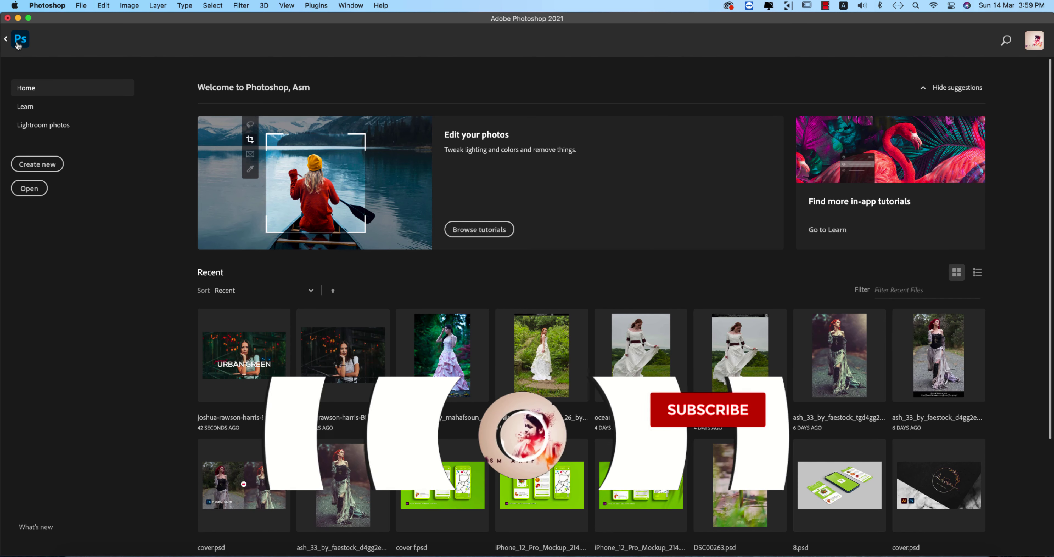
click(360, 359)
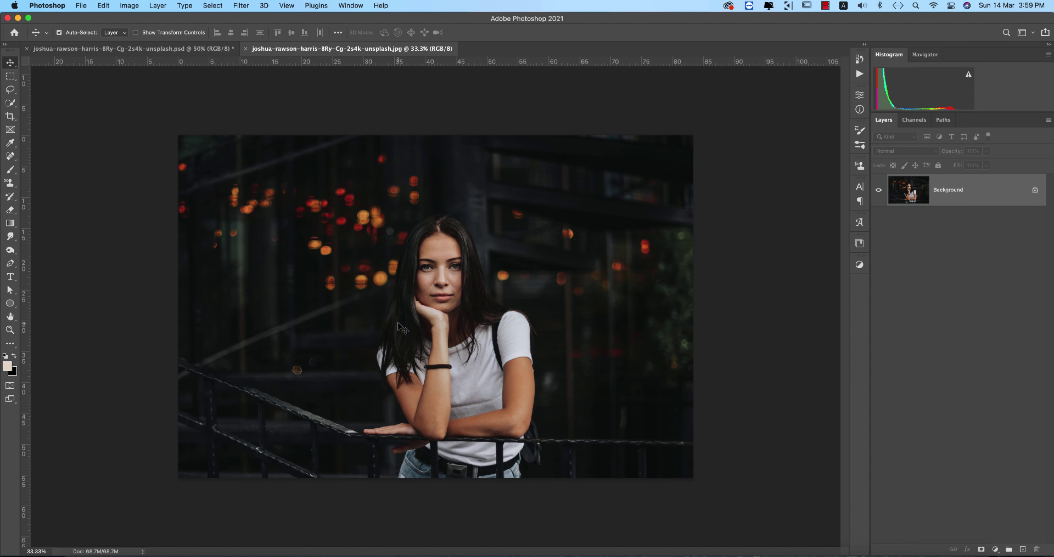
key(super+0)
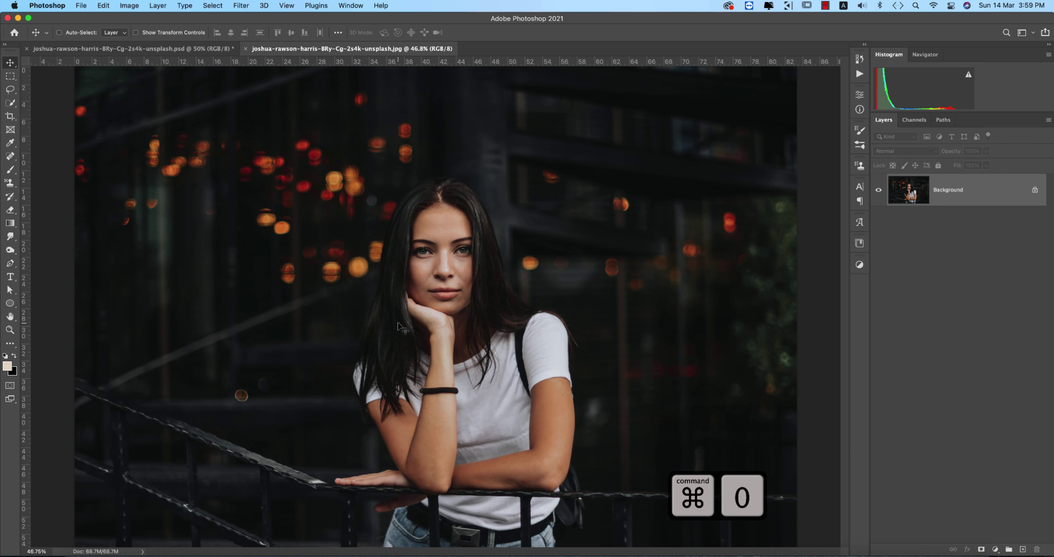
Step: Duplicate the background into a new layer named 'edit'
key(super+j)
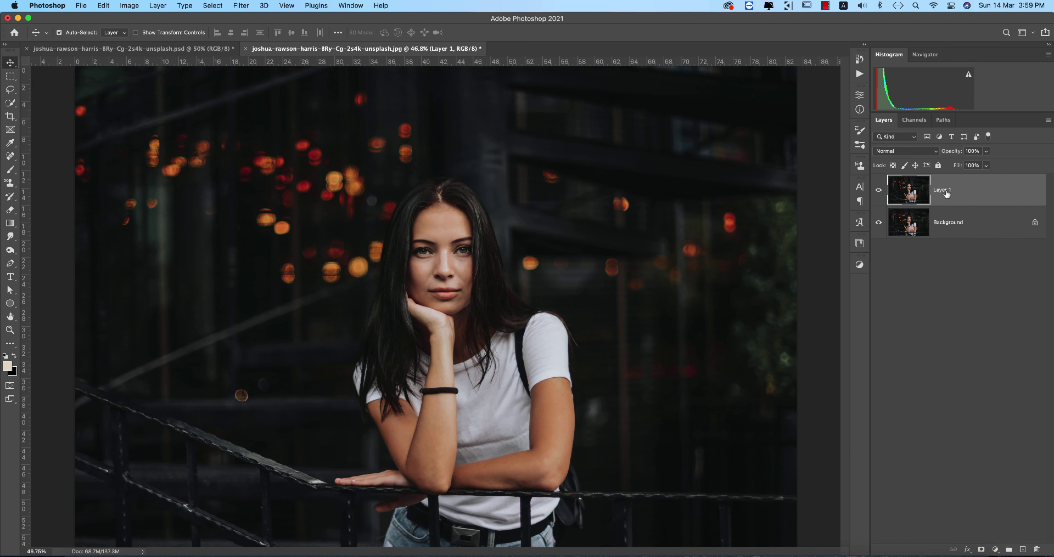
text(edit)
key(Return)
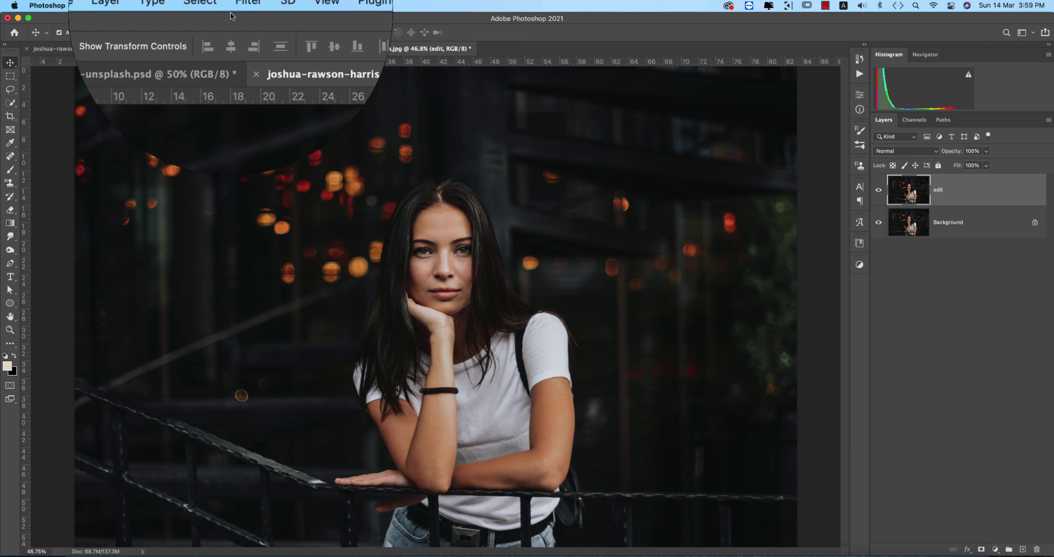
Step: Apply the asm 17 preset to the edit layer in the Camera Raw filter
click(241, 6)
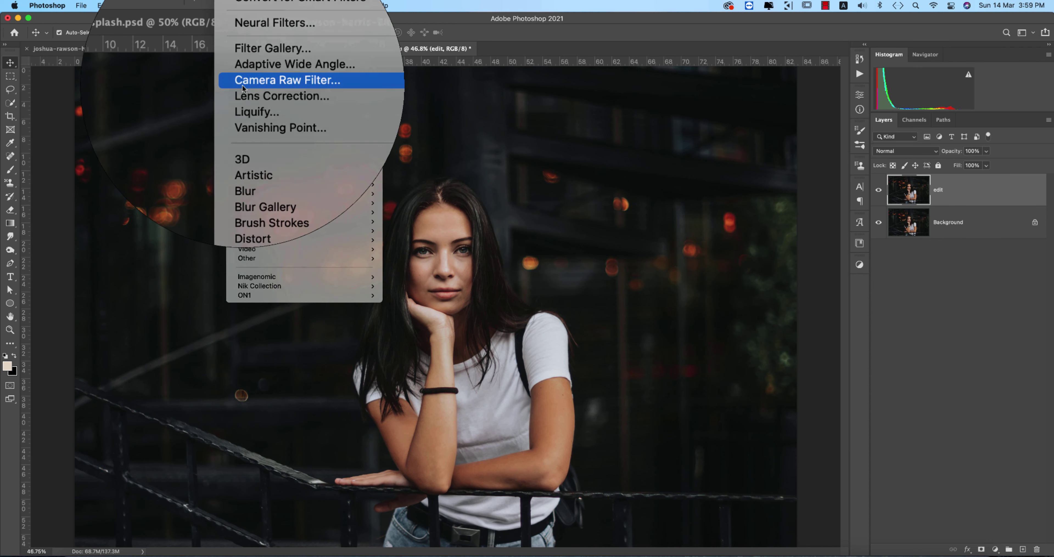
click(243, 81)
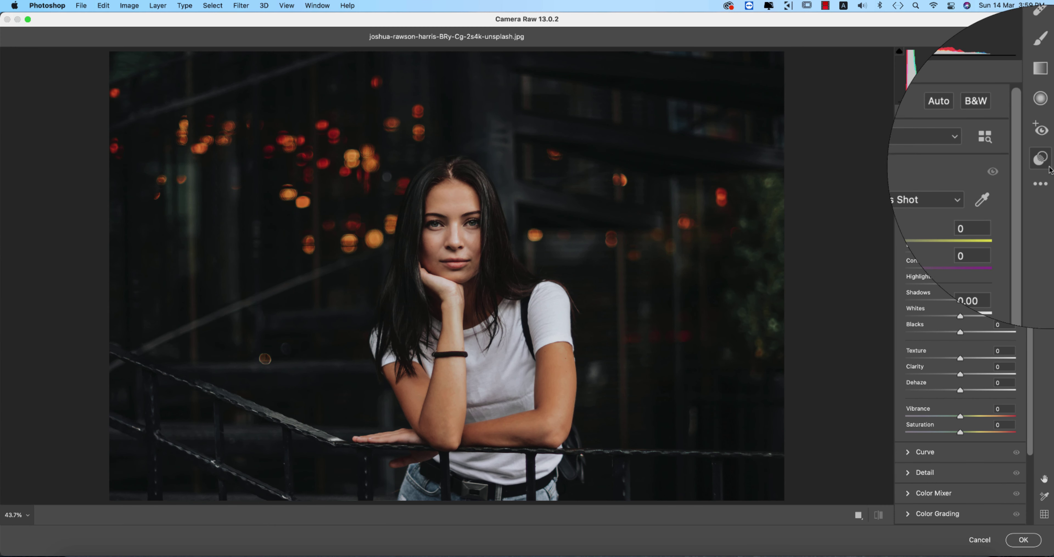
click(1047, 163)
scroll(955, 380, down, 10)
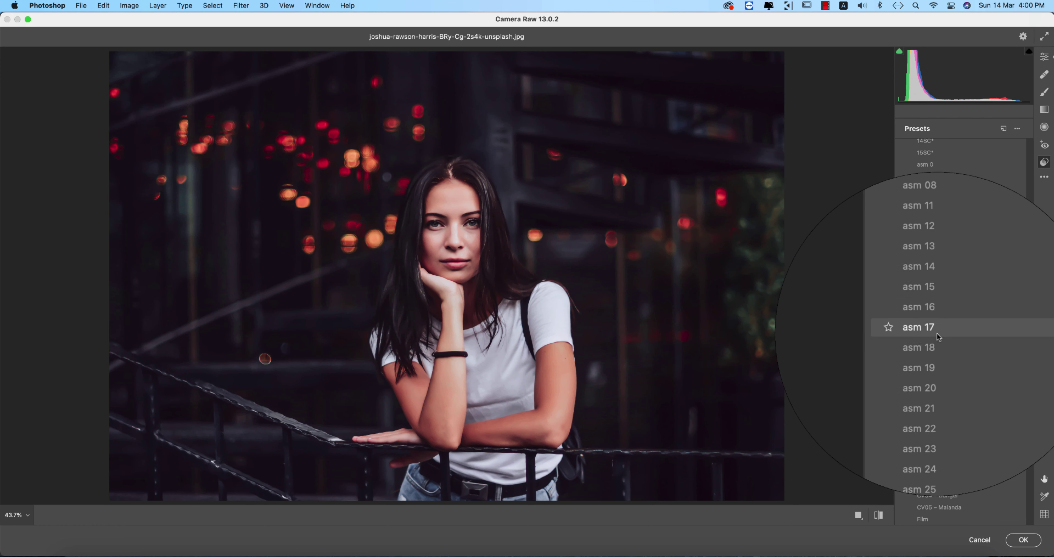
click(935, 331)
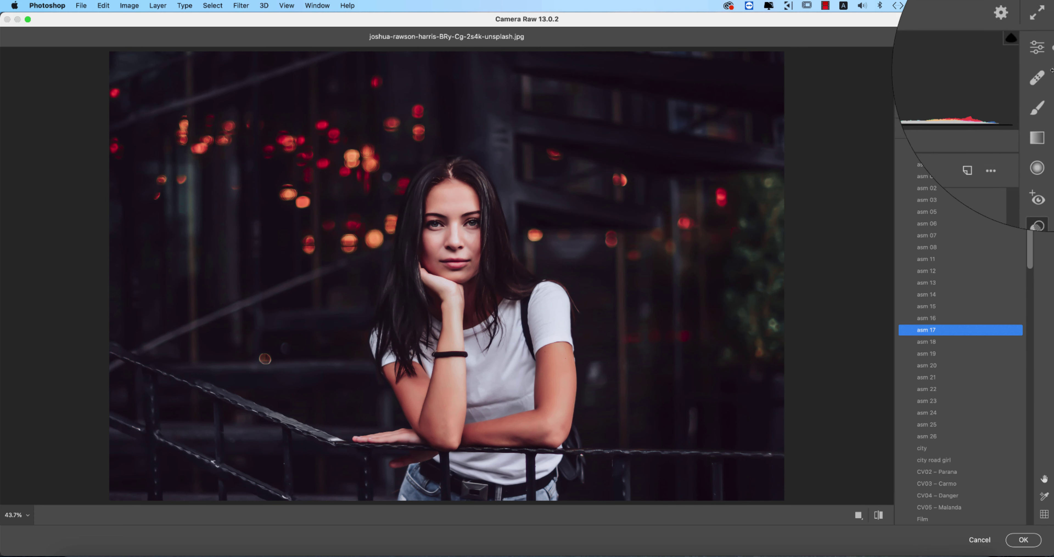
Step: Review Basic values: Temperature -5, Highlights, Shadows +77, Whites -19, Clarity +17
click(1044, 56)
scroll(967, 287, down, 3)
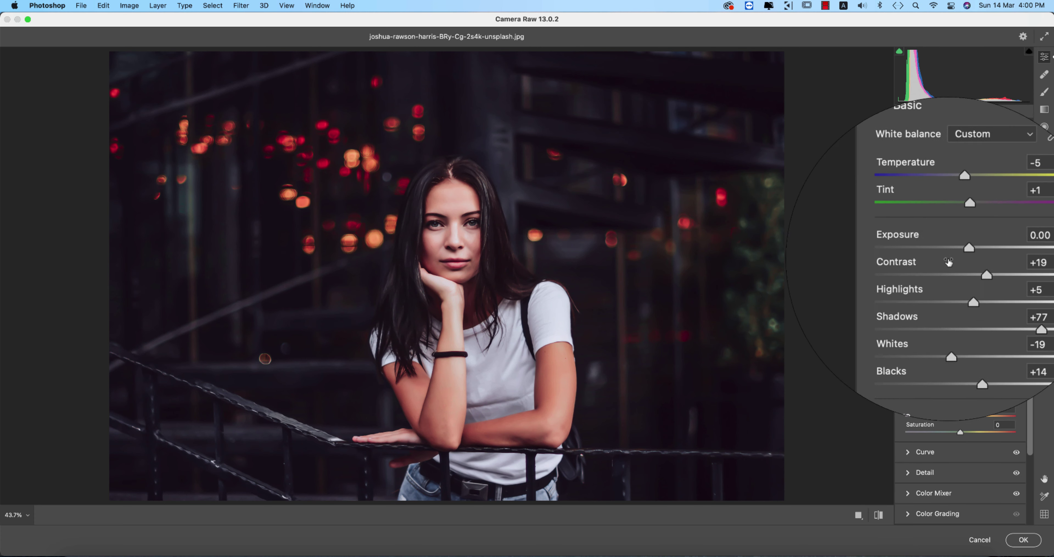
scroll(965, 311, up, 3)
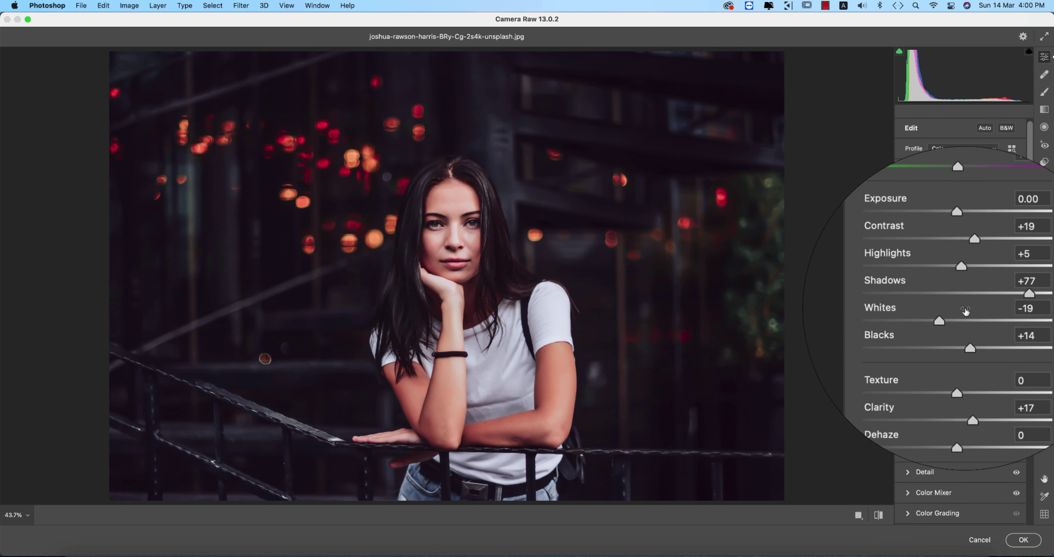
scroll(955, 287, down, 1)
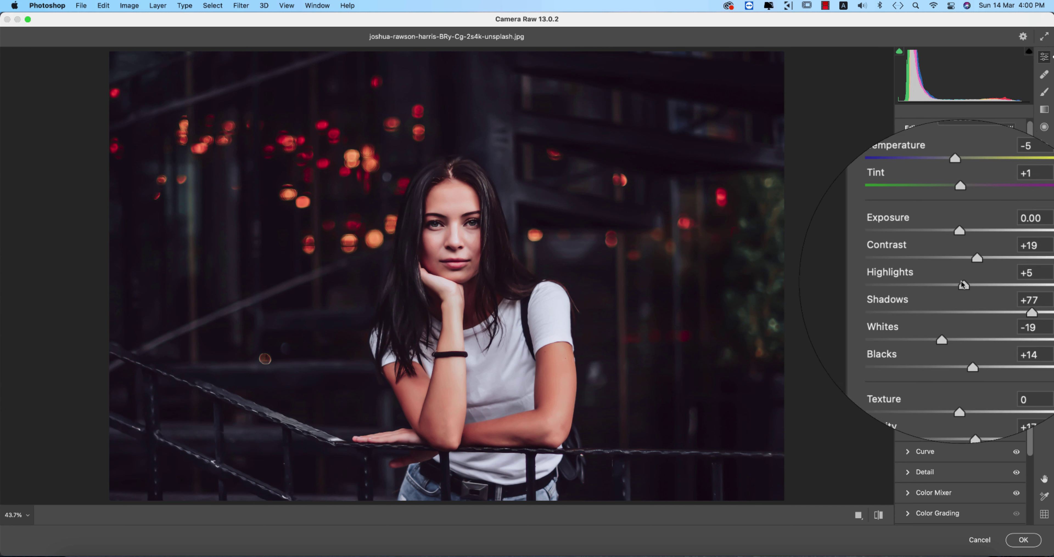
click(1005, 202)
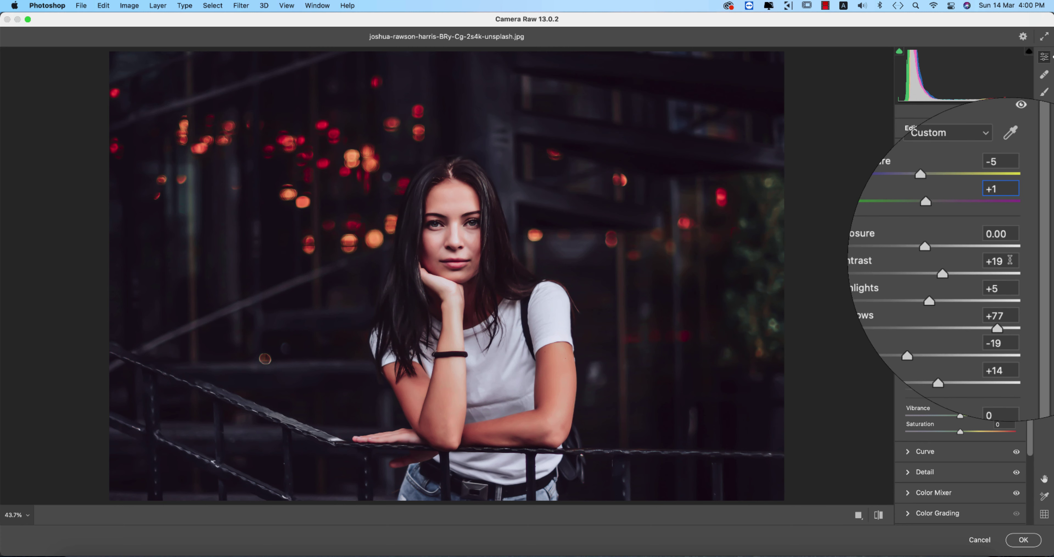
click(1011, 278)
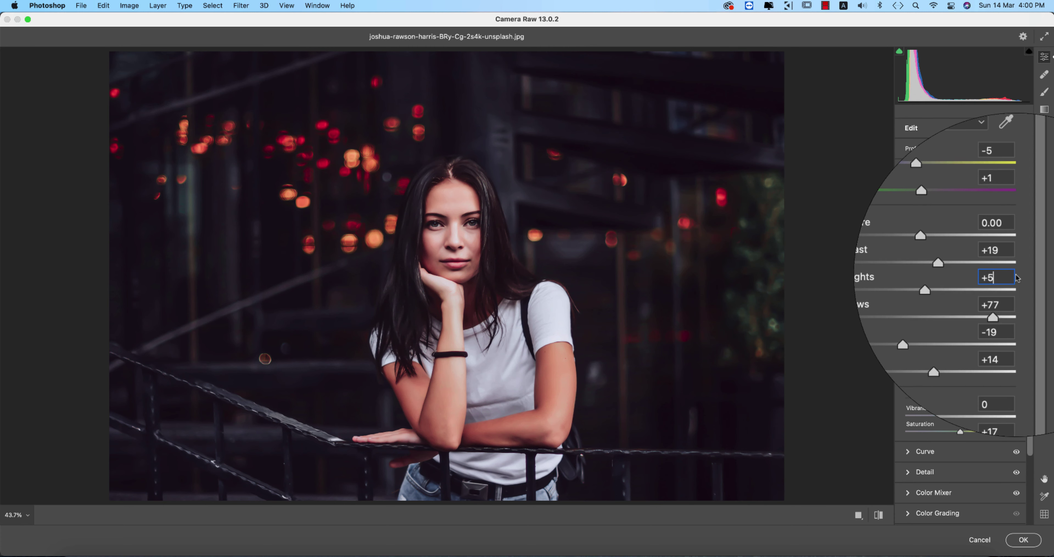
click(1014, 294)
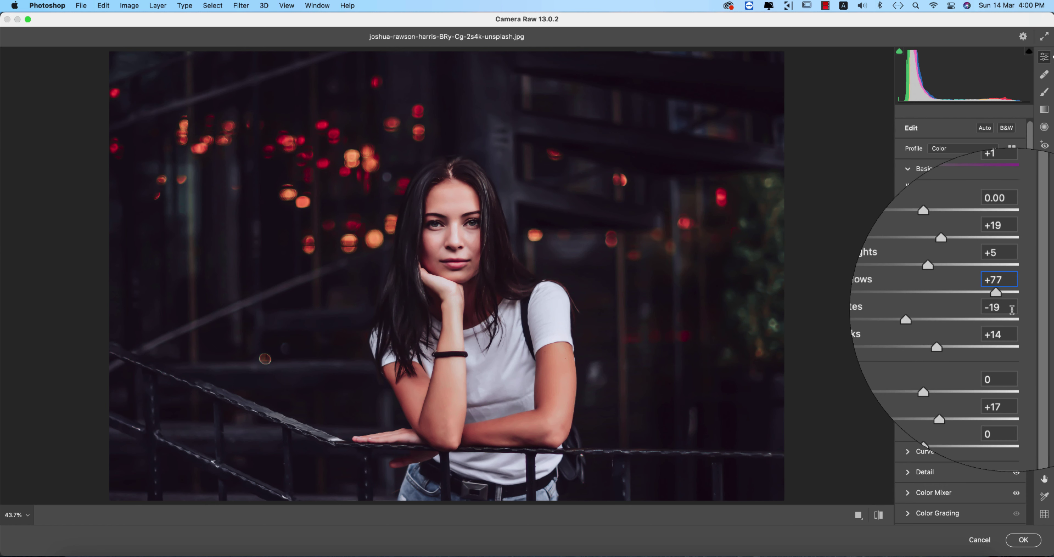
click(1011, 321)
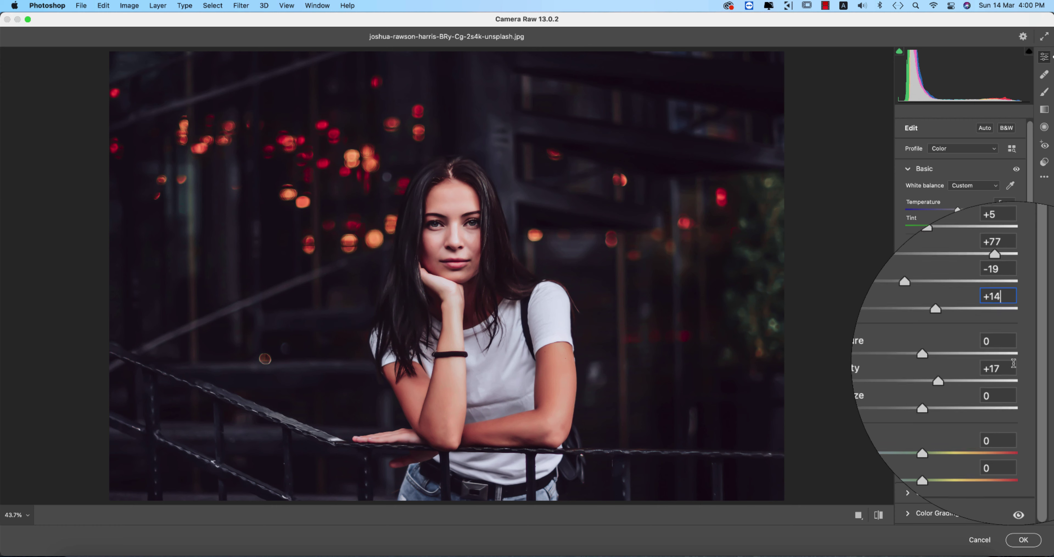
click(1013, 365)
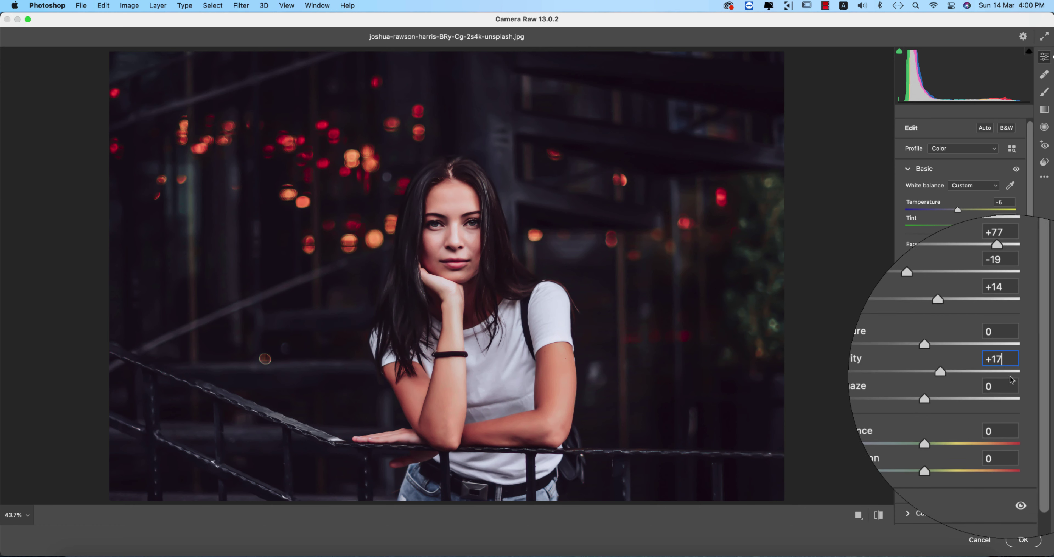
Step: Review the tone curve's parametric region values, then the point curve and its green channel
click(907, 169)
click(906, 190)
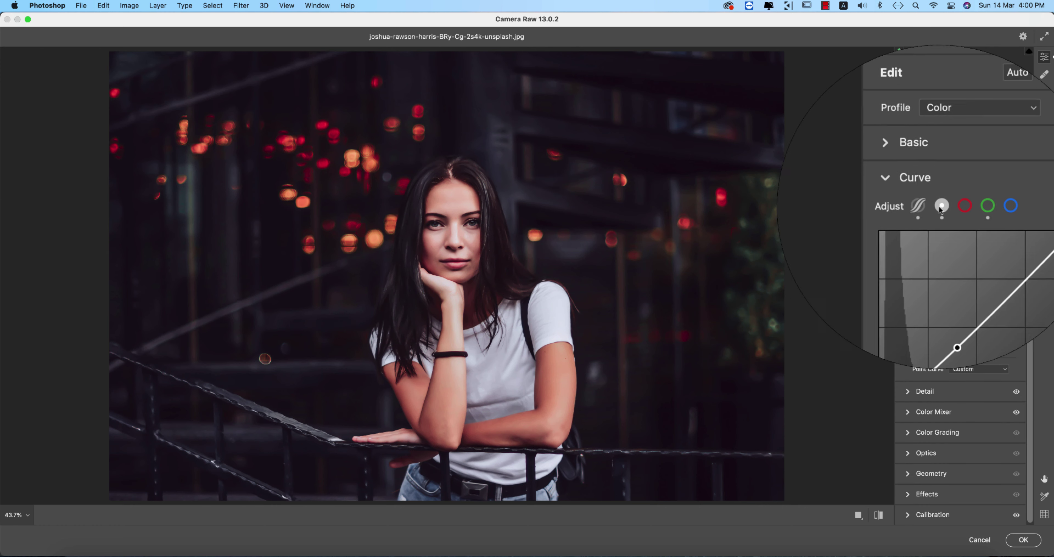
click(927, 205)
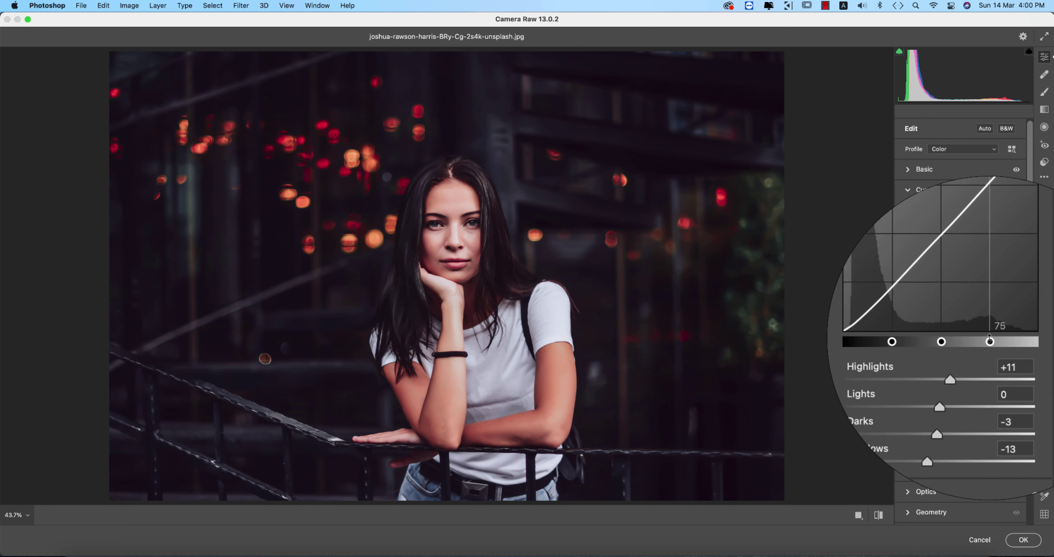
click(1018, 209)
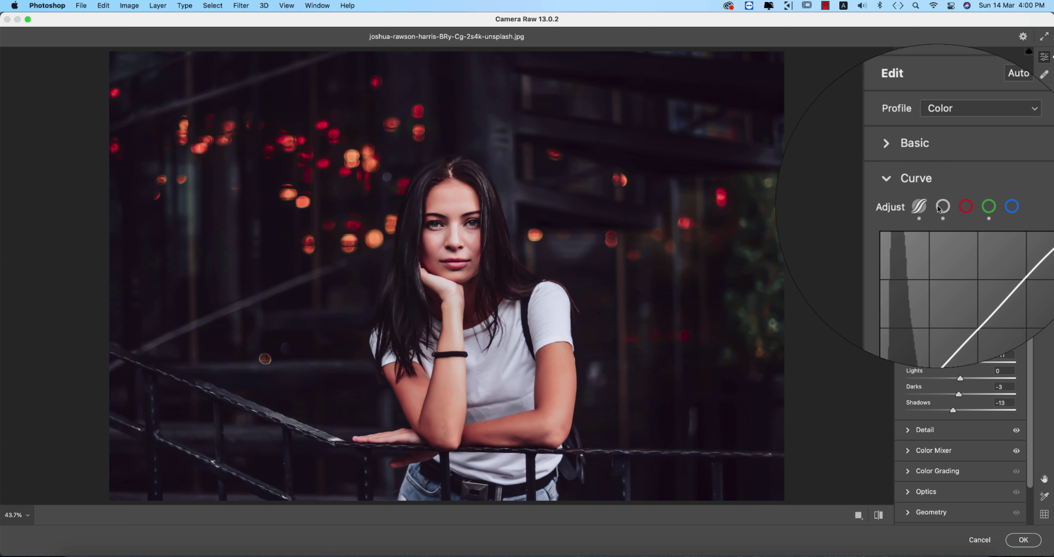
click(945, 208)
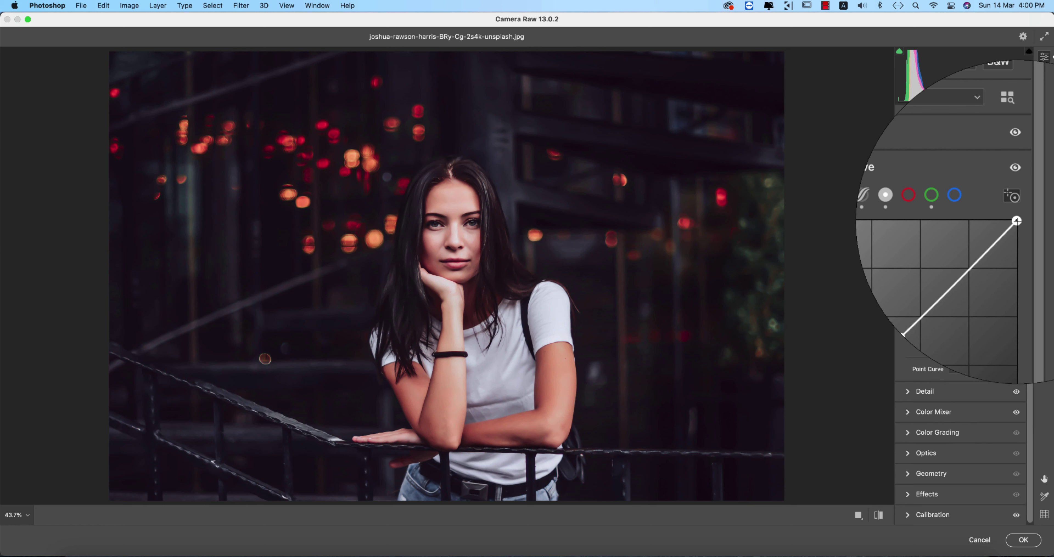
click(931, 196)
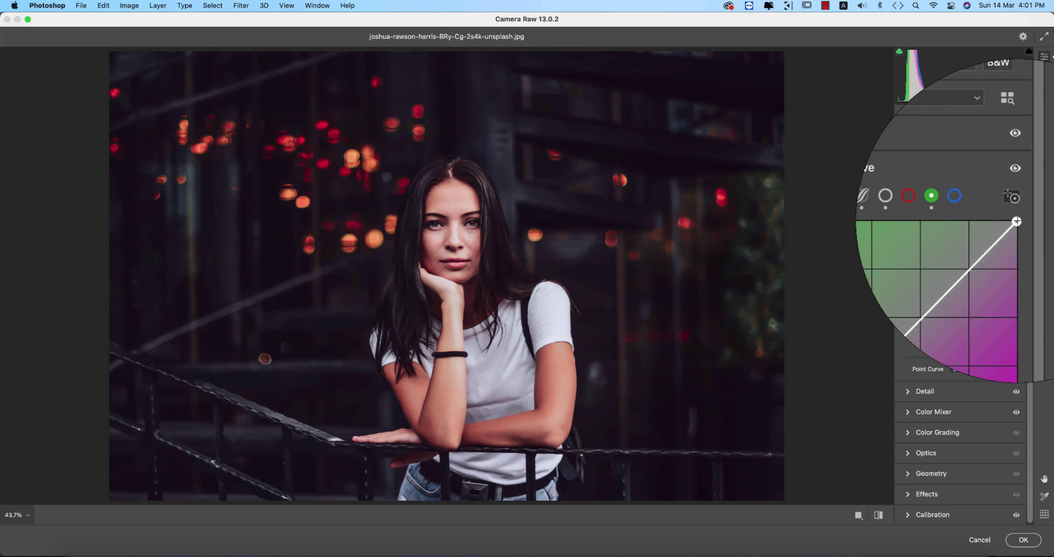
Step: In Detail, lower Noise Reduction from 88 to 25, leaving Sharpening at 75
click(916, 206)
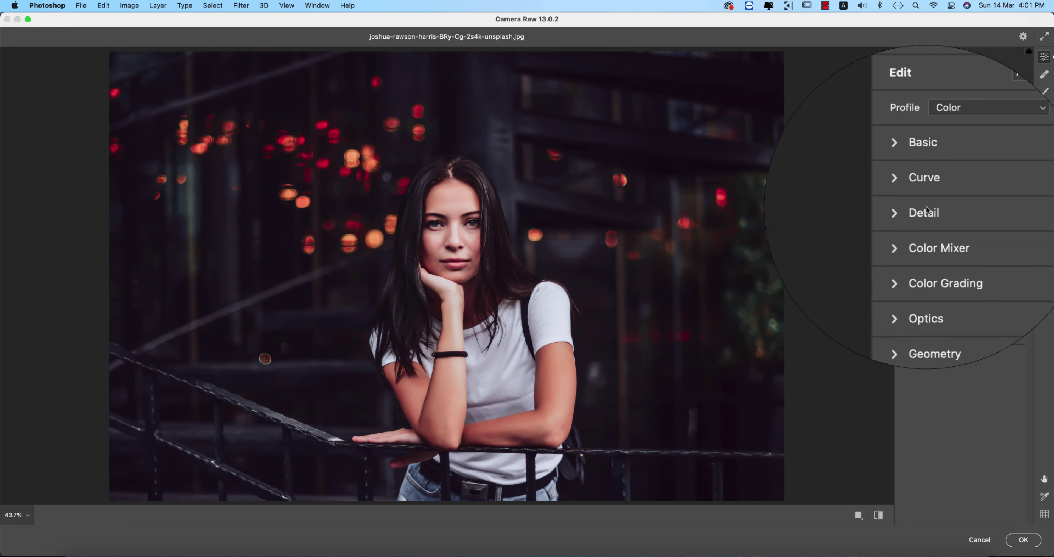
click(909, 210)
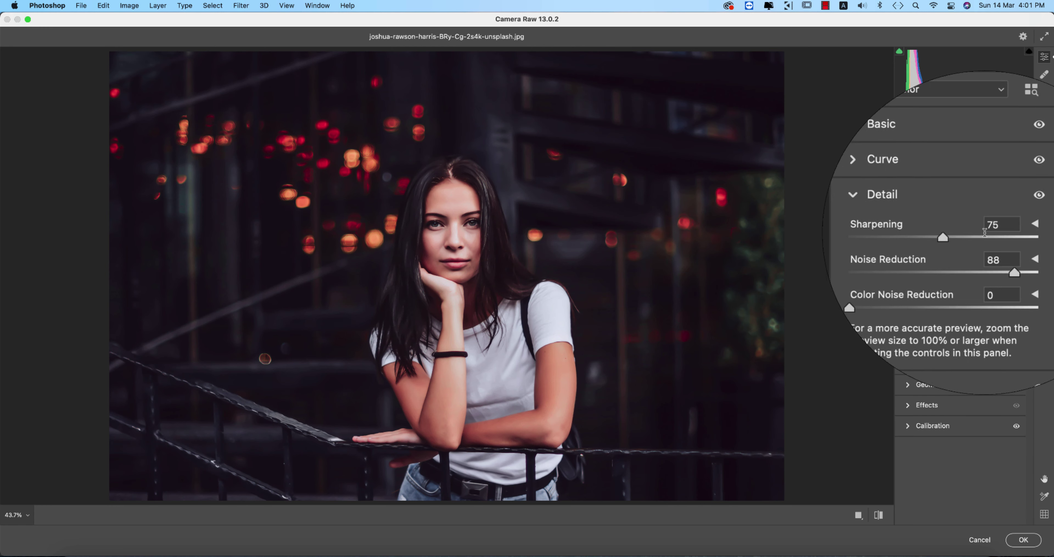
click(999, 228)
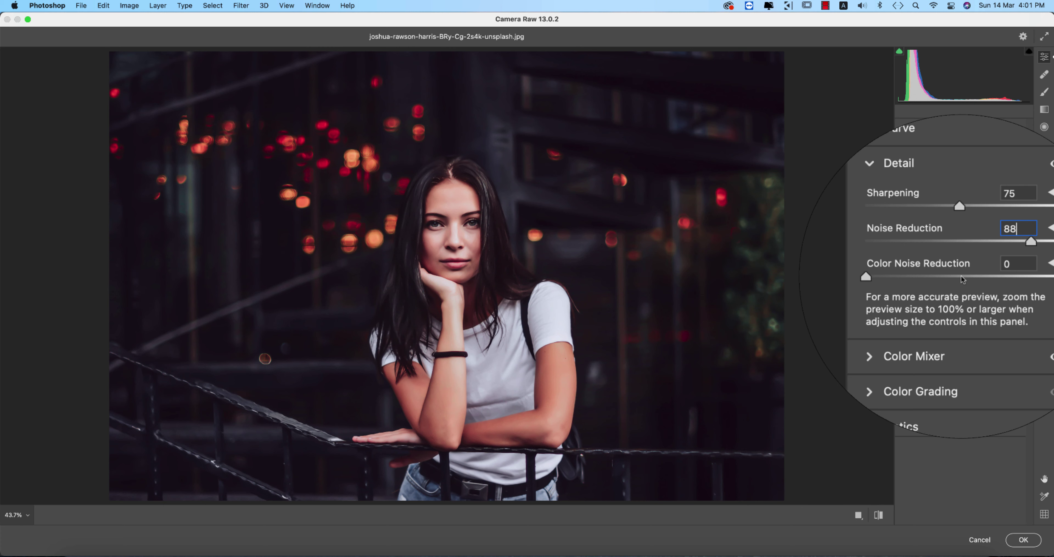
click(961, 241)
drag(960, 257, 931, 257)
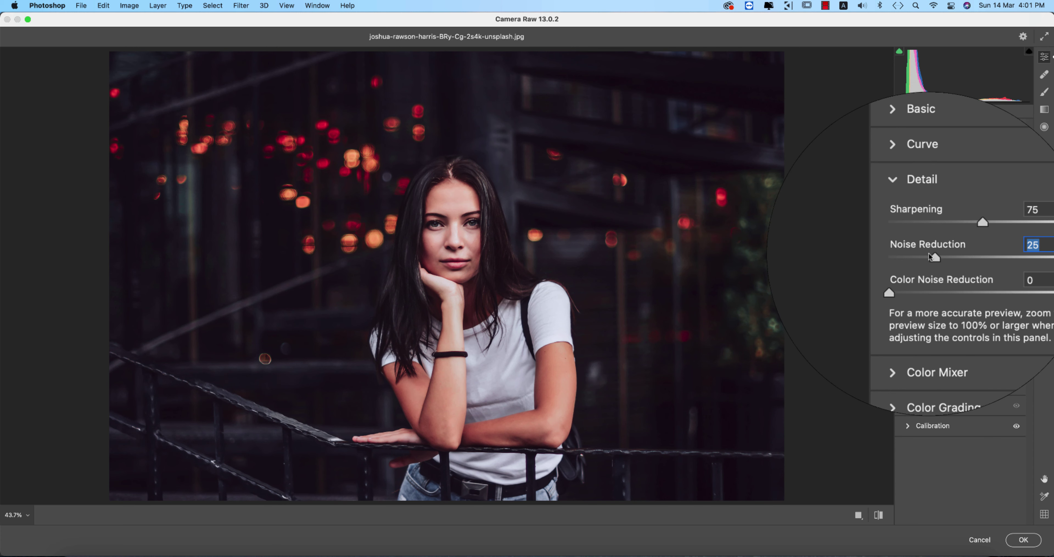
Step: Open the Color Mixer and check saturation and luminance values, including Oranges +18 and Yellows +8
click(922, 179)
click(936, 233)
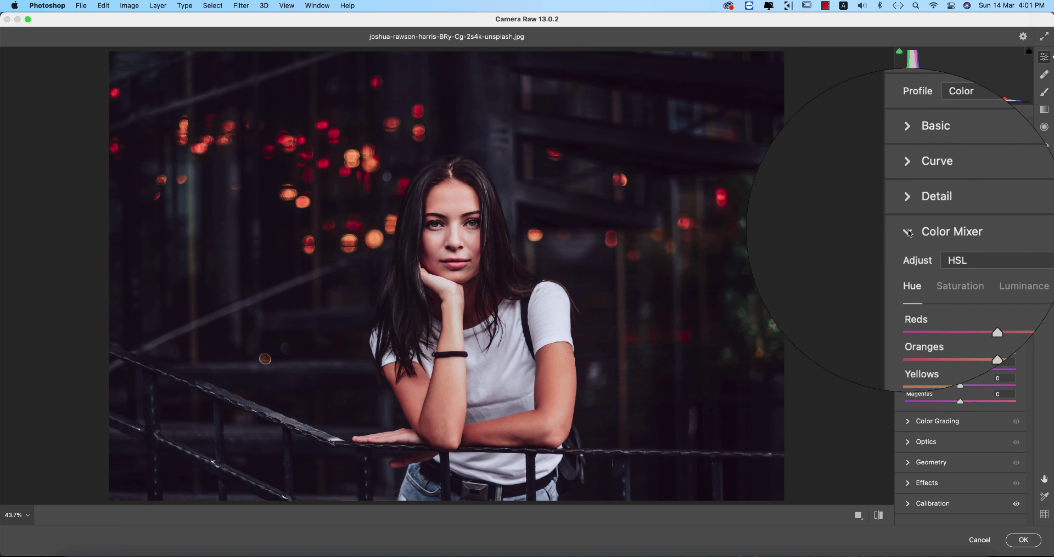
click(934, 266)
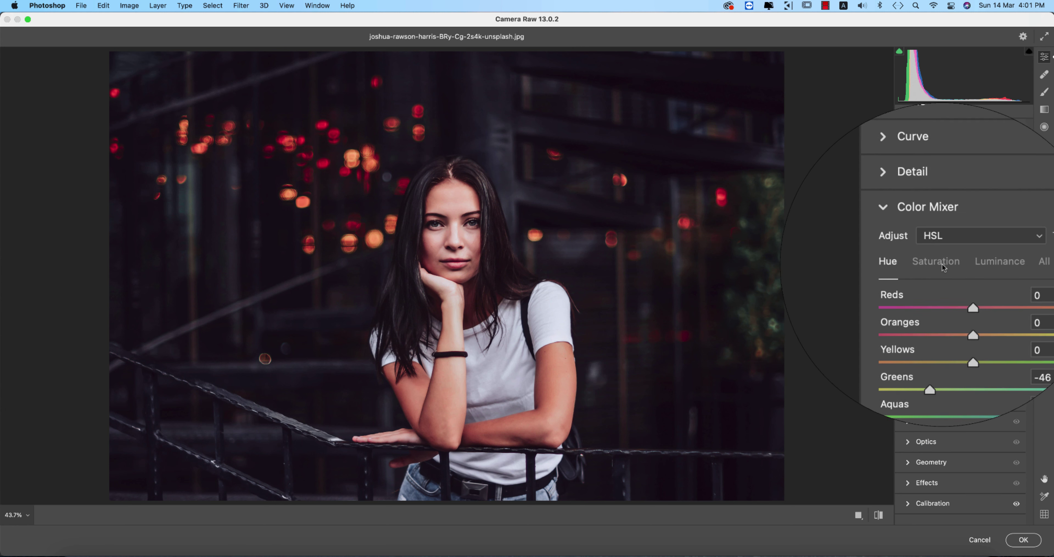
click(1002, 261)
click(955, 262)
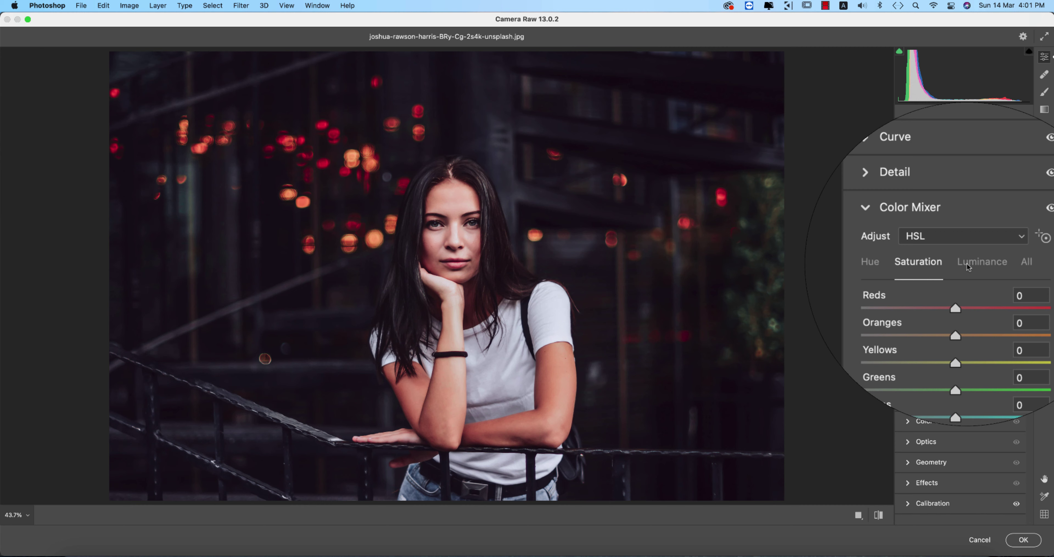
click(968, 268)
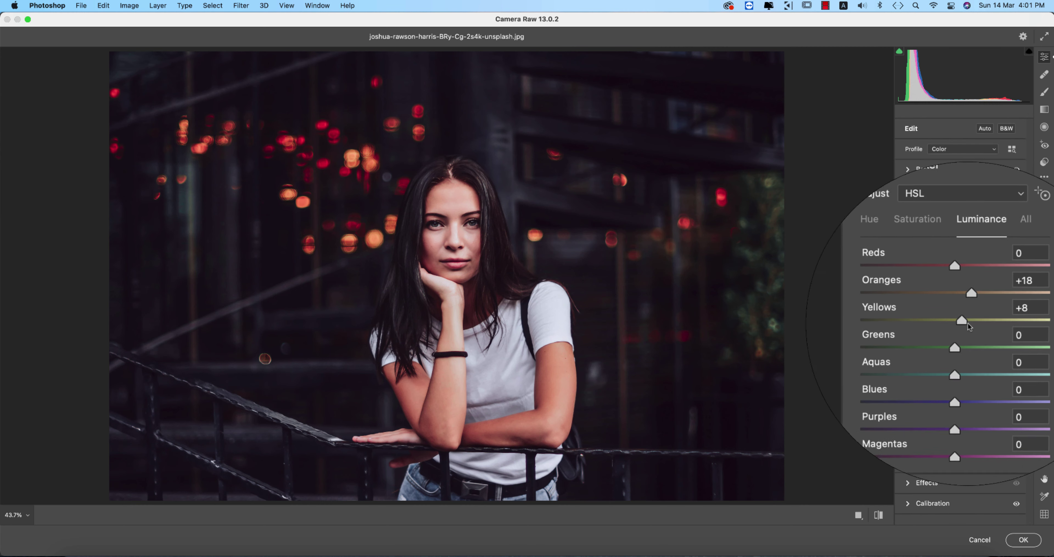
Step: Check hue shifts Greens -46 and Aquas +63, then the Oranges luminance +18
click(888, 245)
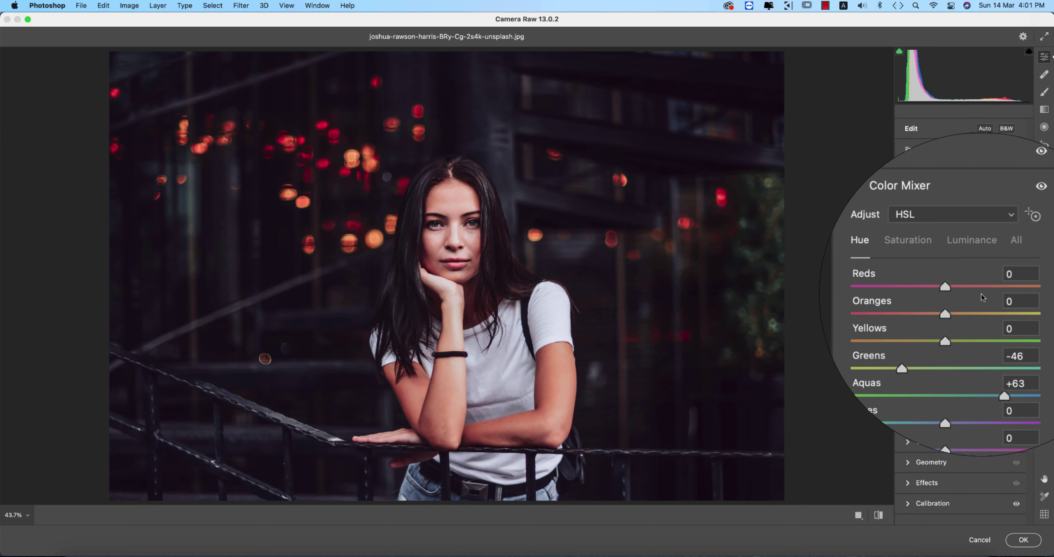
click(1001, 281)
key(Tab)
key(Tab)
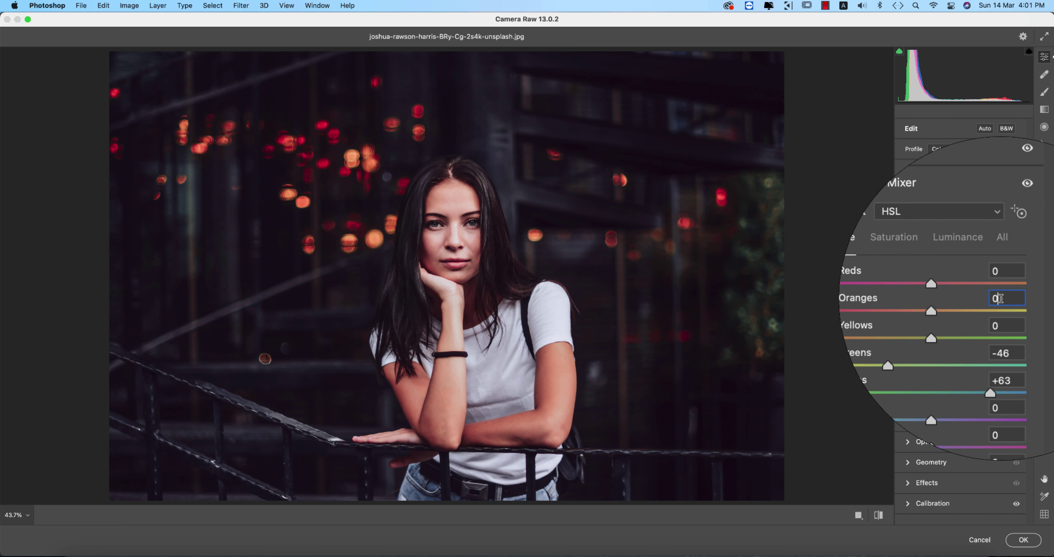
click(1006, 331)
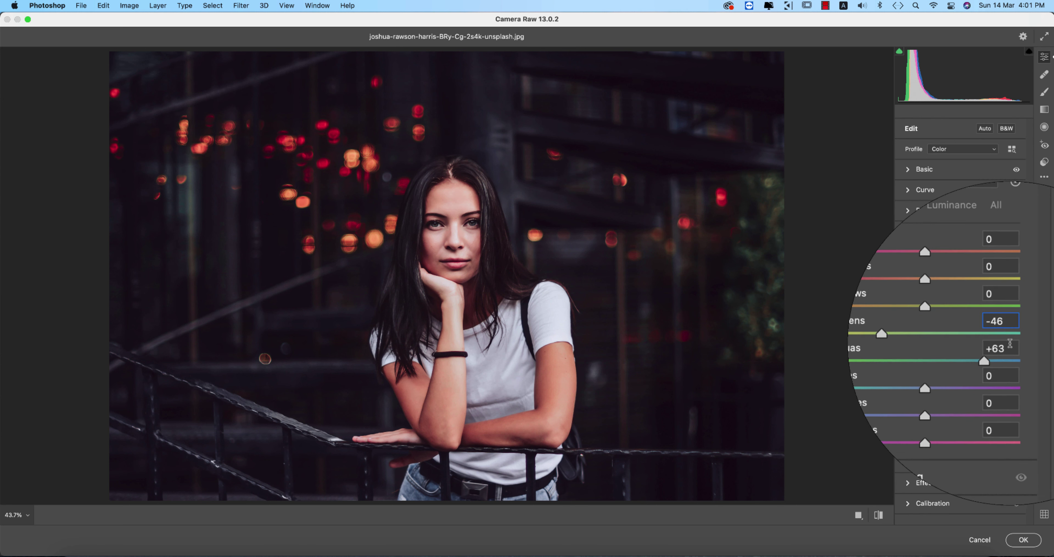
click(975, 264)
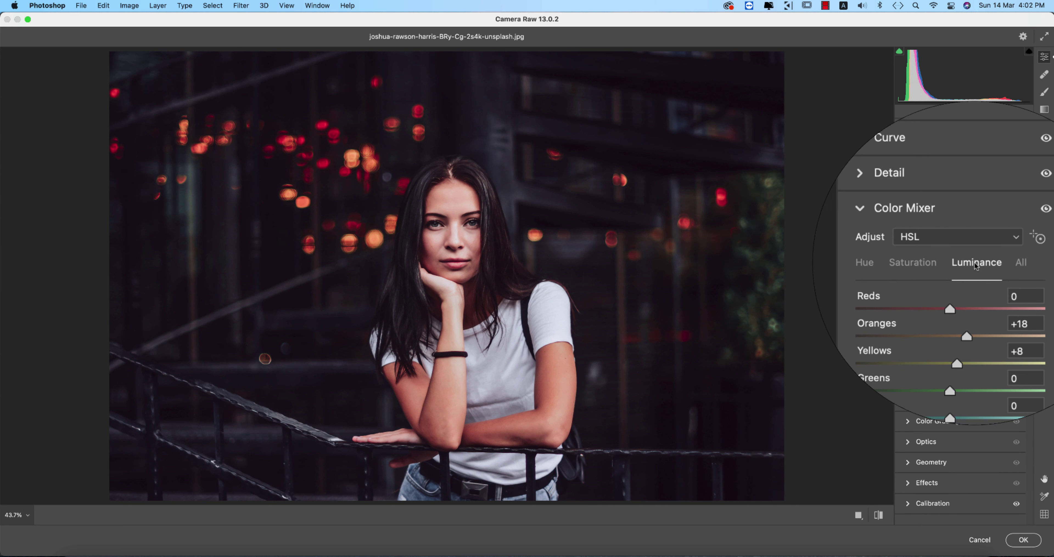
click(1012, 296)
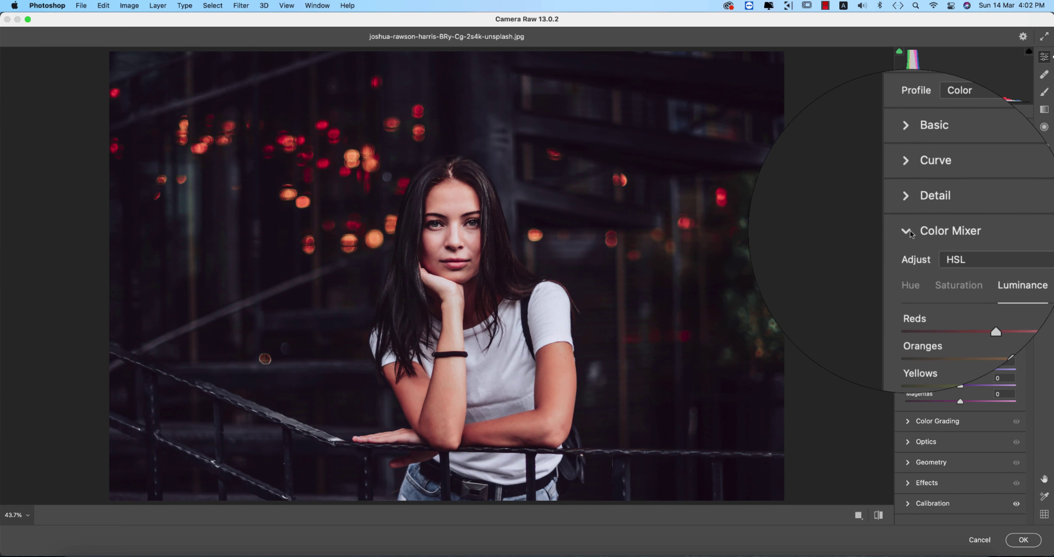
Step: In Color Grading, tint the shadows green with hue 110 and saturation 11
click(909, 229)
click(907, 256)
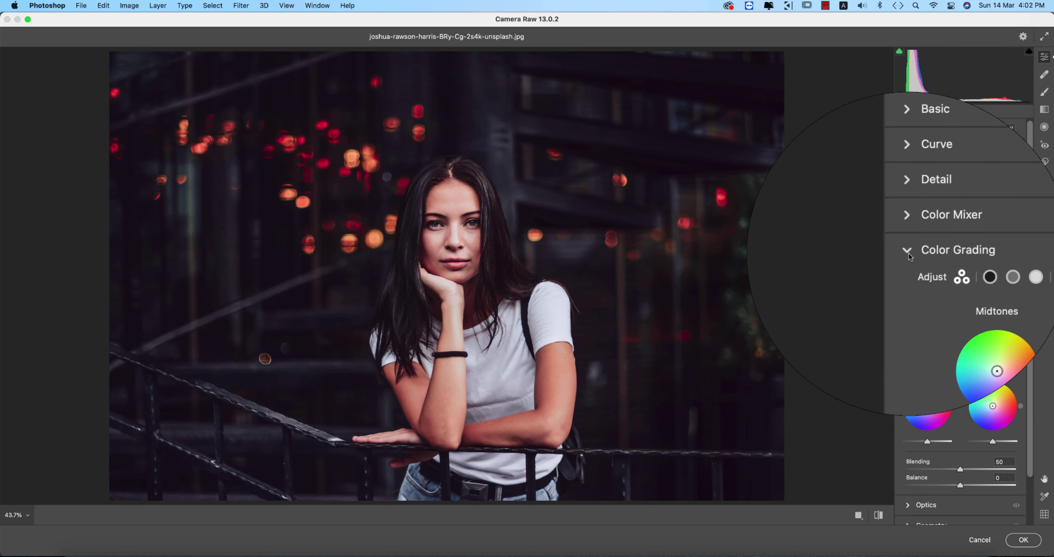
click(936, 267)
click(959, 267)
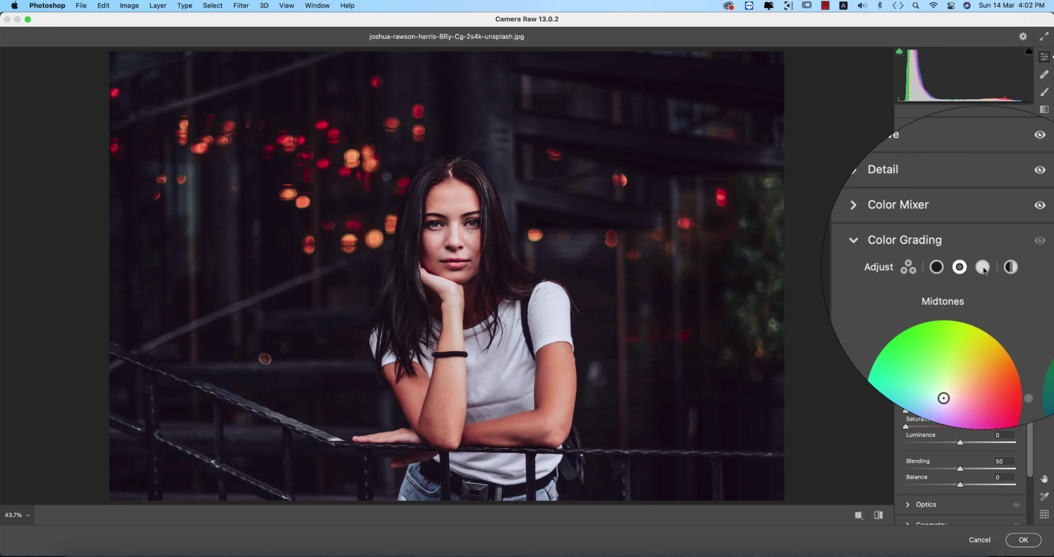
click(982, 267)
click(949, 268)
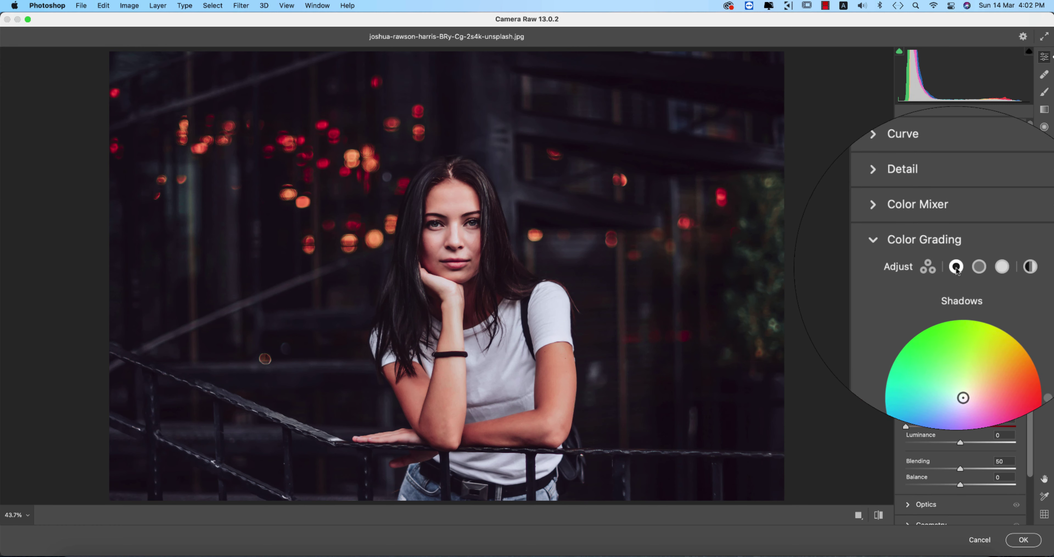
click(972, 267)
click(994, 267)
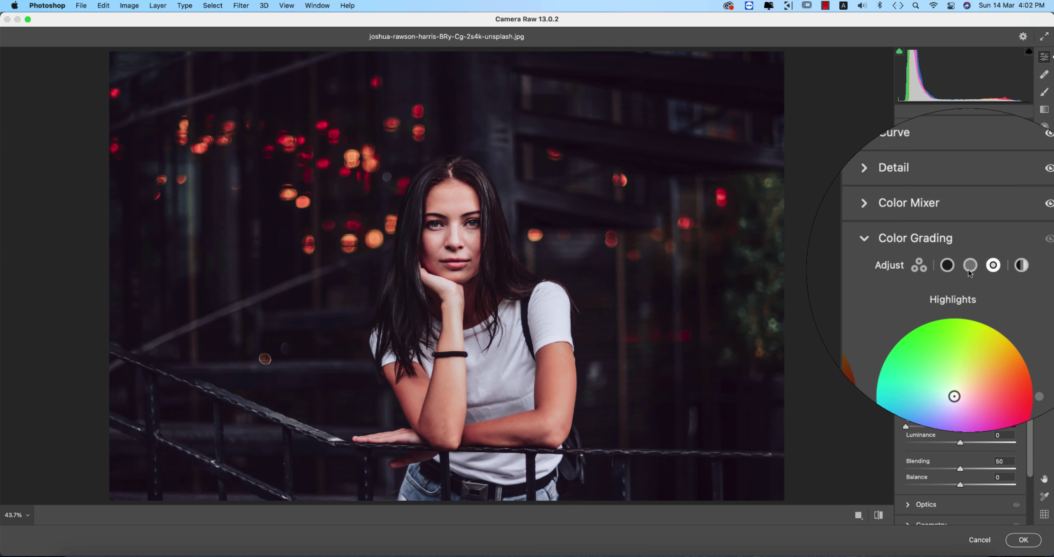
click(970, 268)
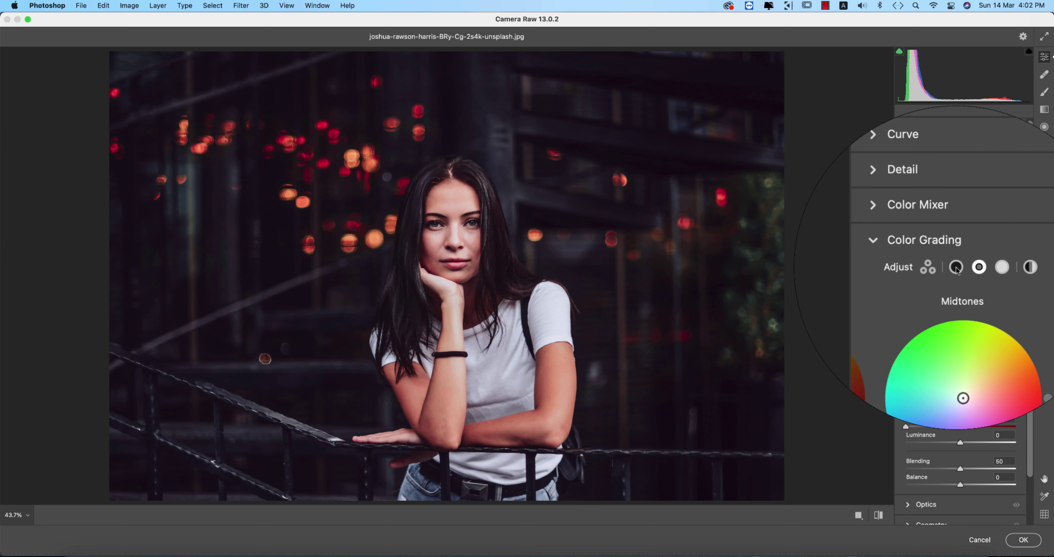
click(956, 268)
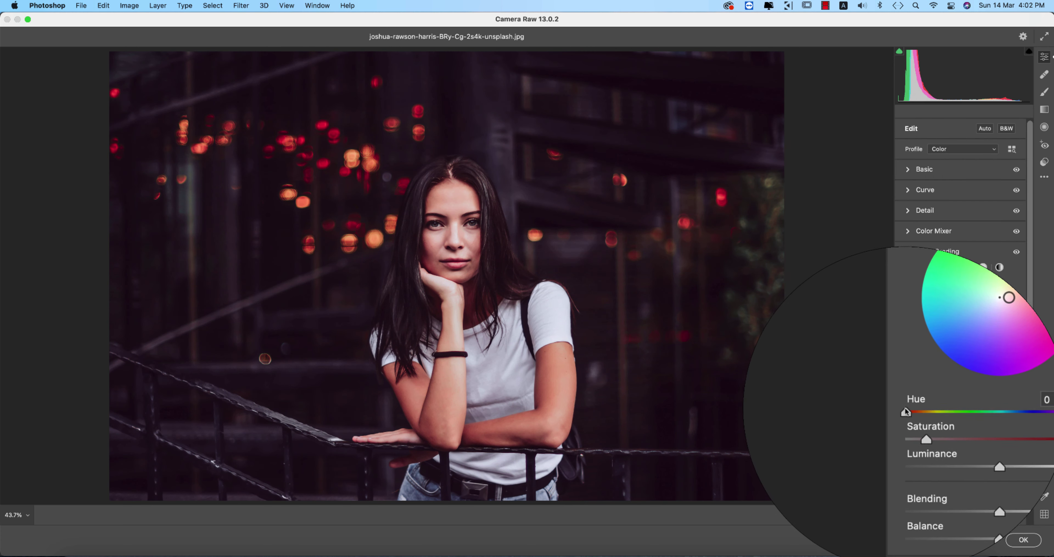
drag(905, 412, 939, 412)
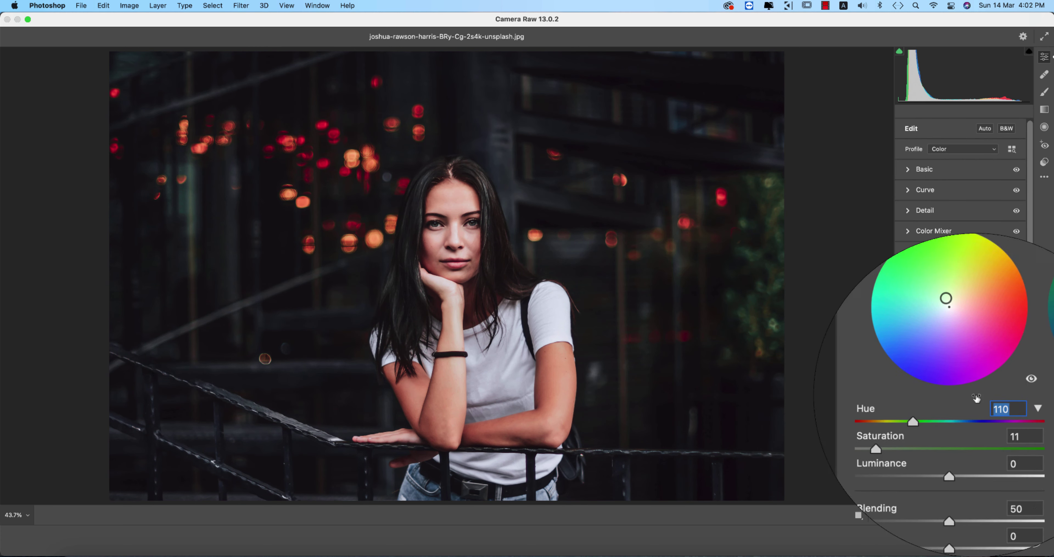
click(997, 404)
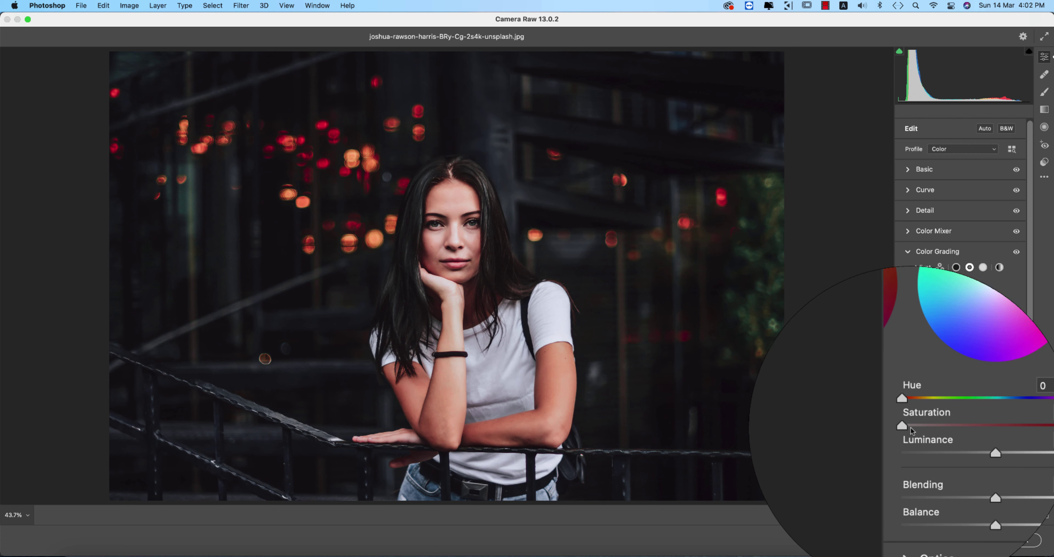
Step: Tint the highlights faintly with hue 93 and saturation 5
click(982, 268)
drag(905, 411, 933, 412)
key(Tab)
key(Up)
key(Up)
key(Up)
key(Up)
key(Up)
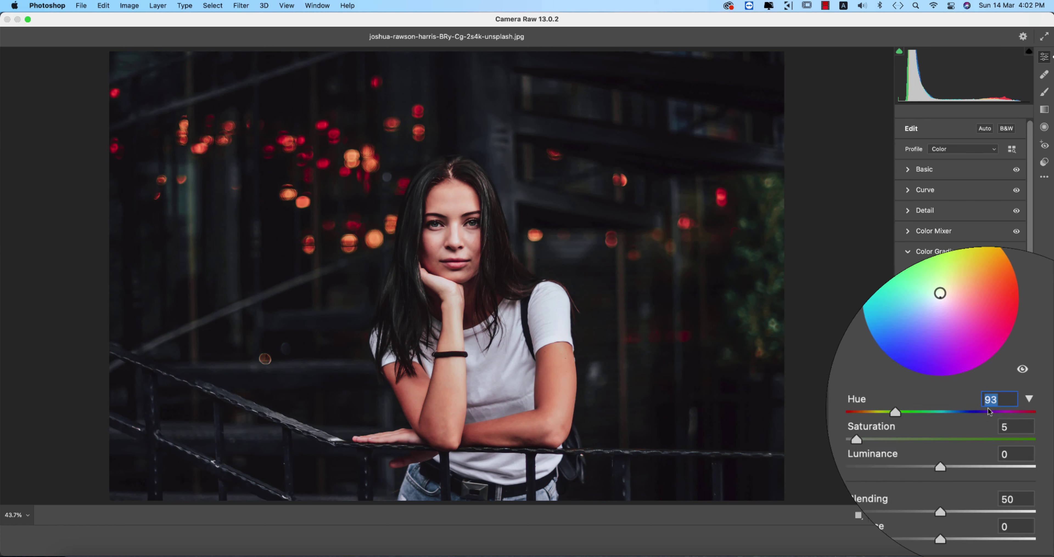
key(Tab)
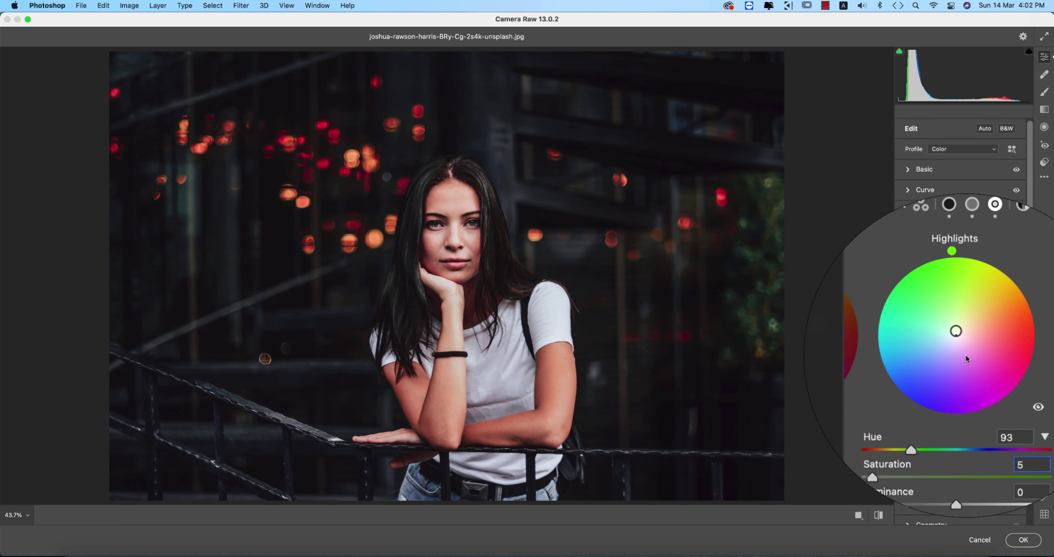
click(906, 252)
Step: Set Calibration Red Primary Hue to -26 and Green Primary Hue to -1, leaving Optics and Effects unchanged
scroll(904, 270, down, 2)
click(904, 270)
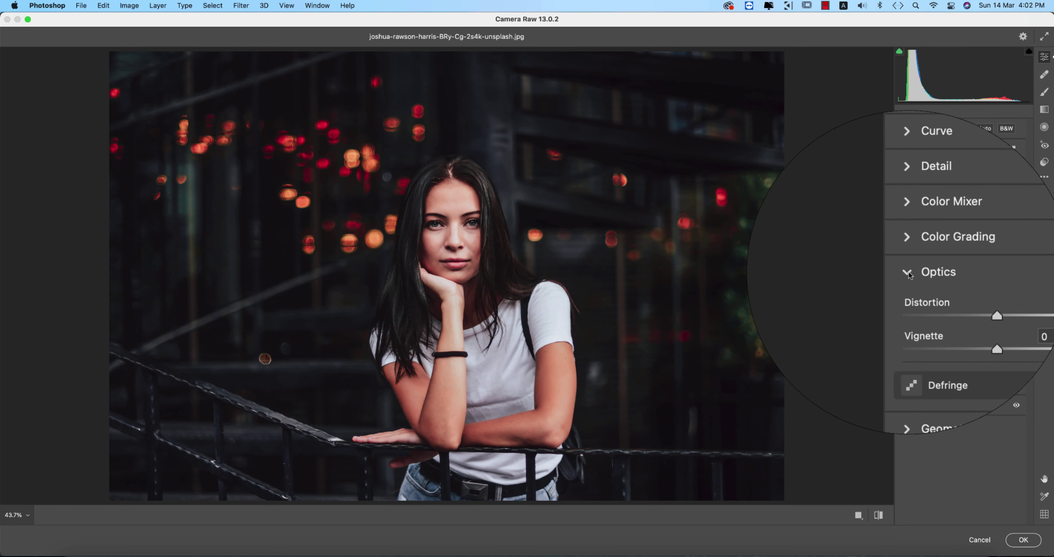
click(907, 273)
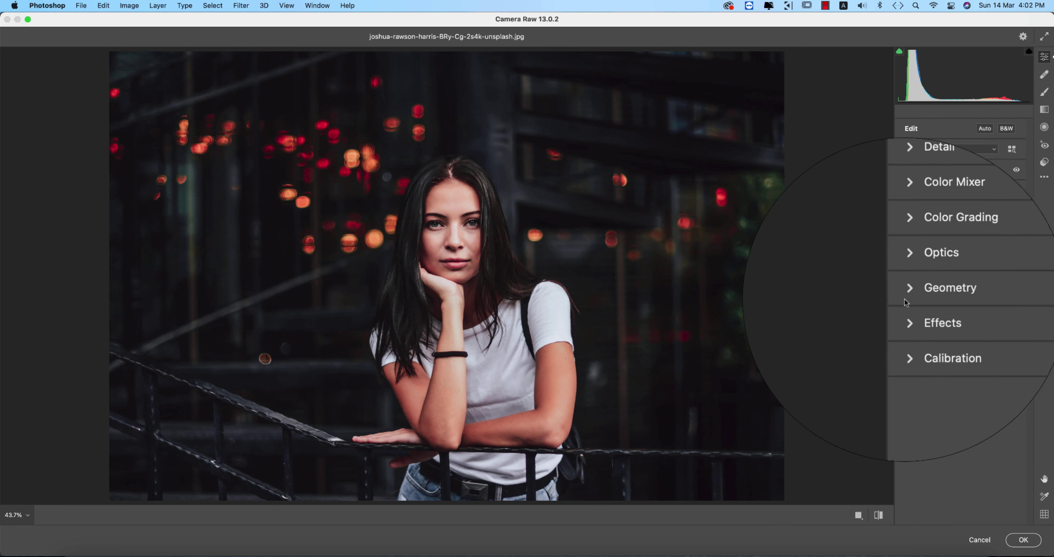
click(909, 313)
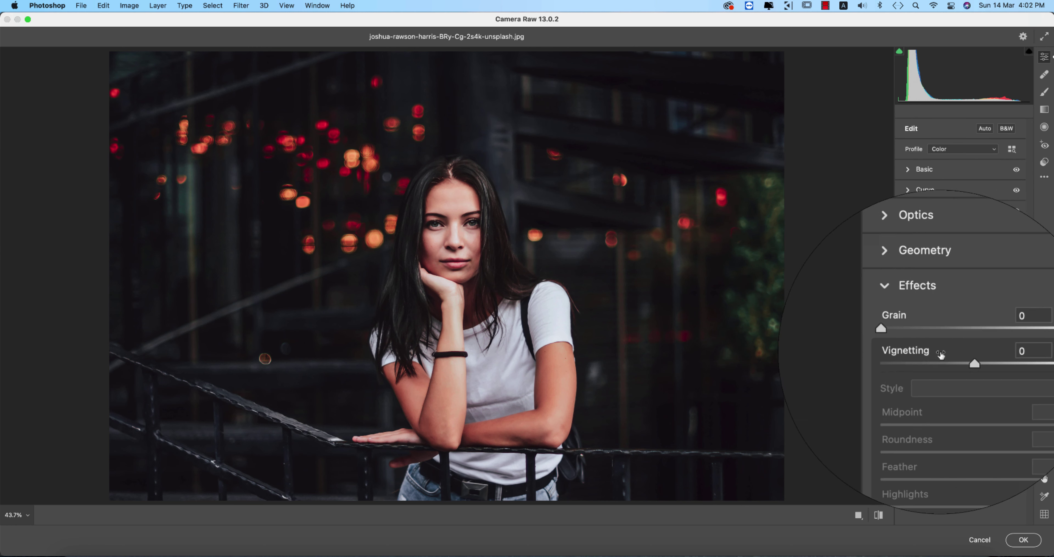
click(911, 312)
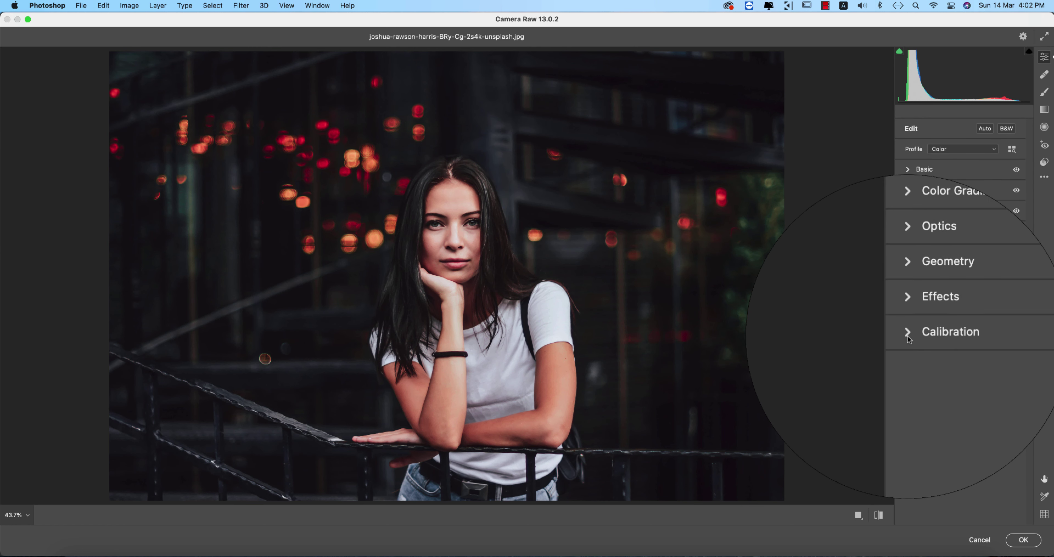
click(907, 337)
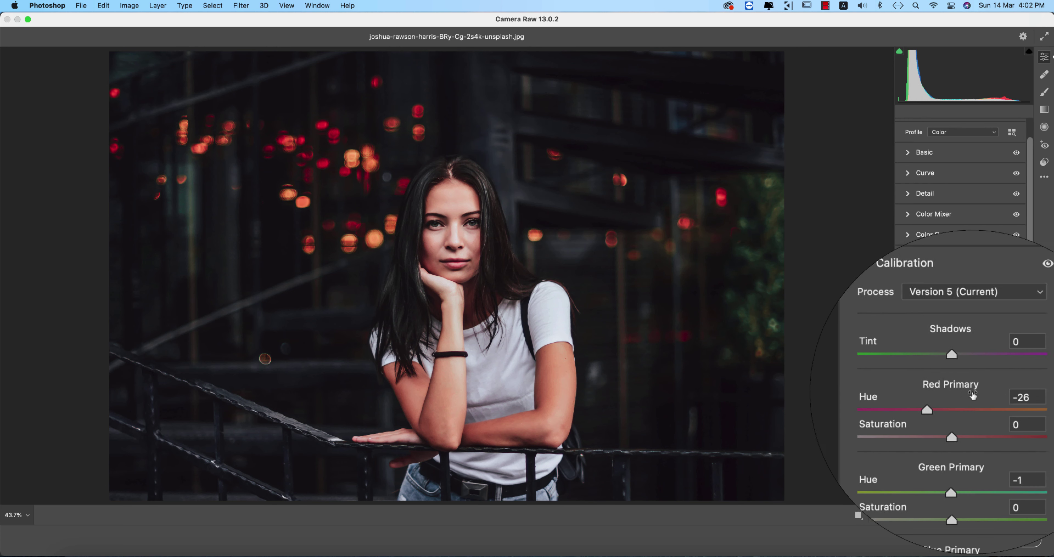
click(998, 398)
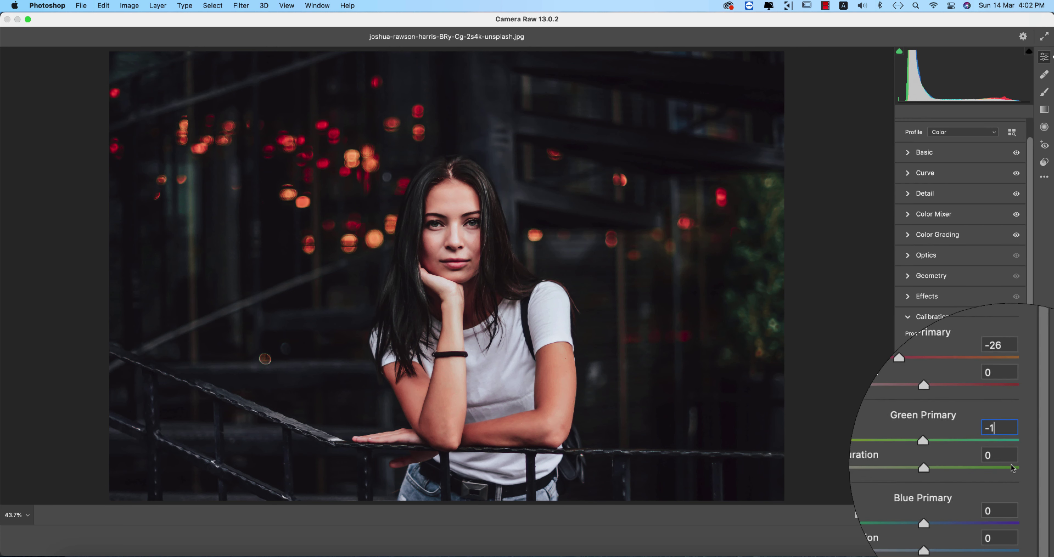
click(907, 325)
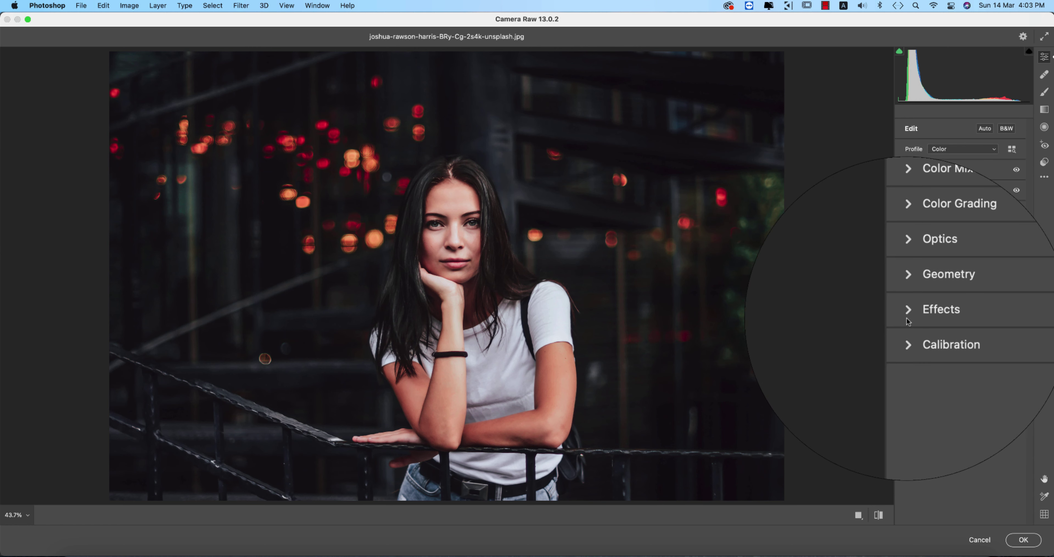
Step: Save the Camera Raw settings as a preset file in Apps And Work > 14-3-21
click(1043, 177)
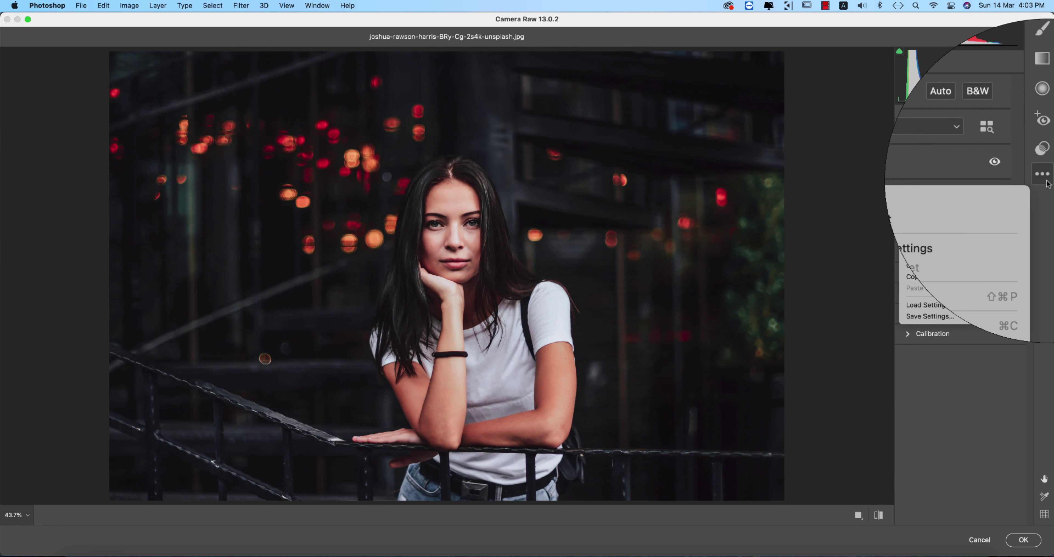
click(913, 318)
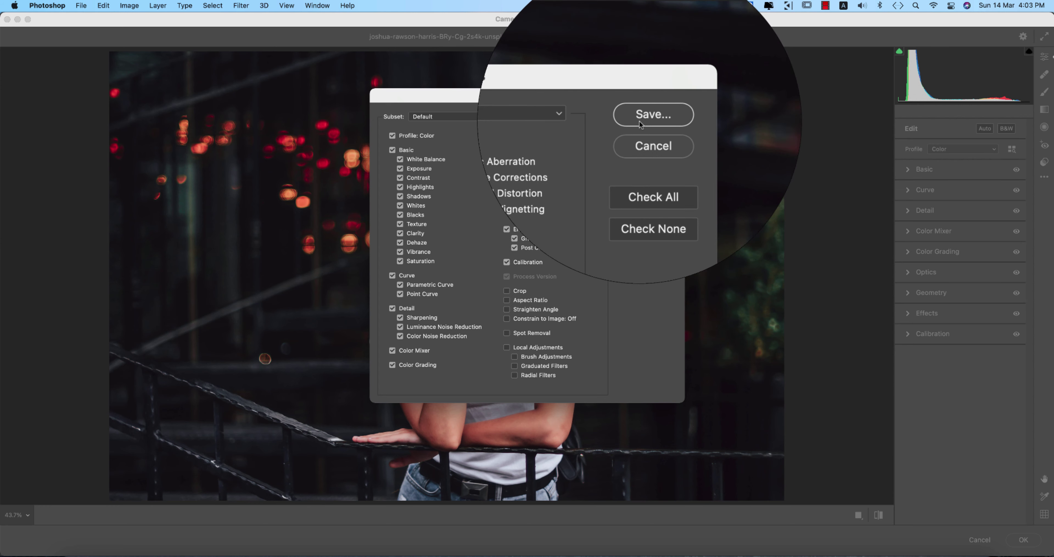
click(642, 121)
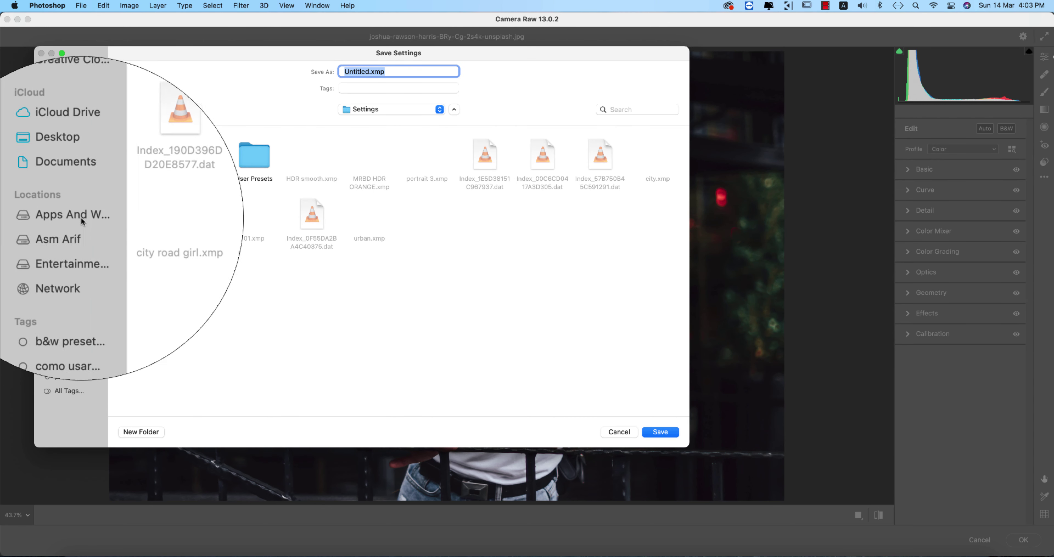
click(82, 221)
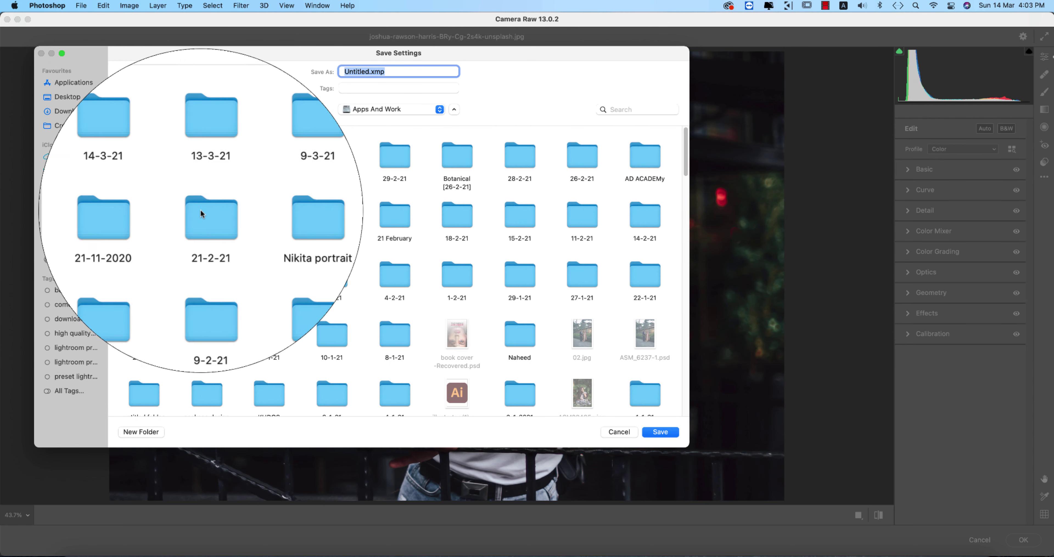
double_click(136, 159)
key(Return)
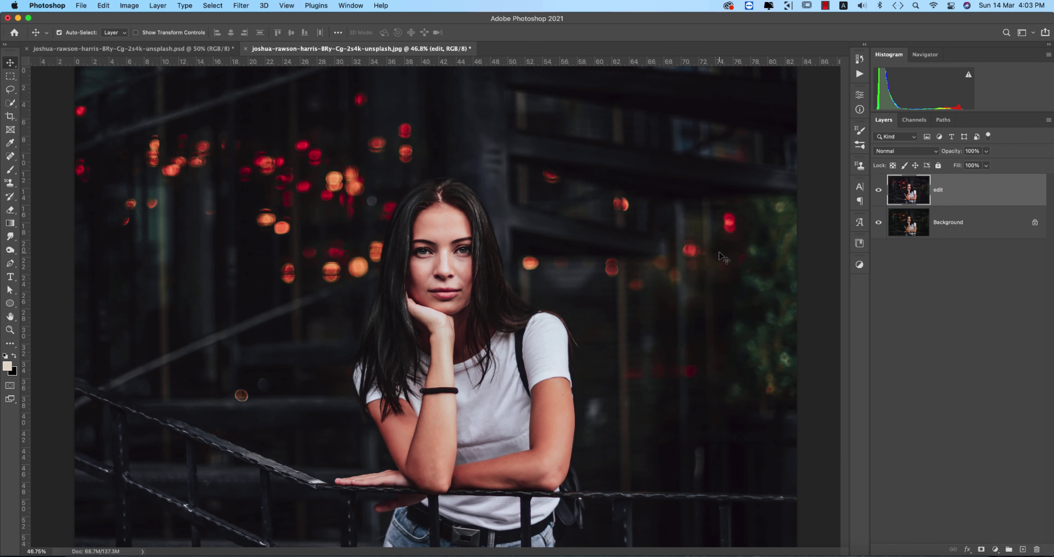
Step: Hide and re-show the edit layer to compare with the original, then start Nik Collection's Color Efex Pro 4
click(878, 191)
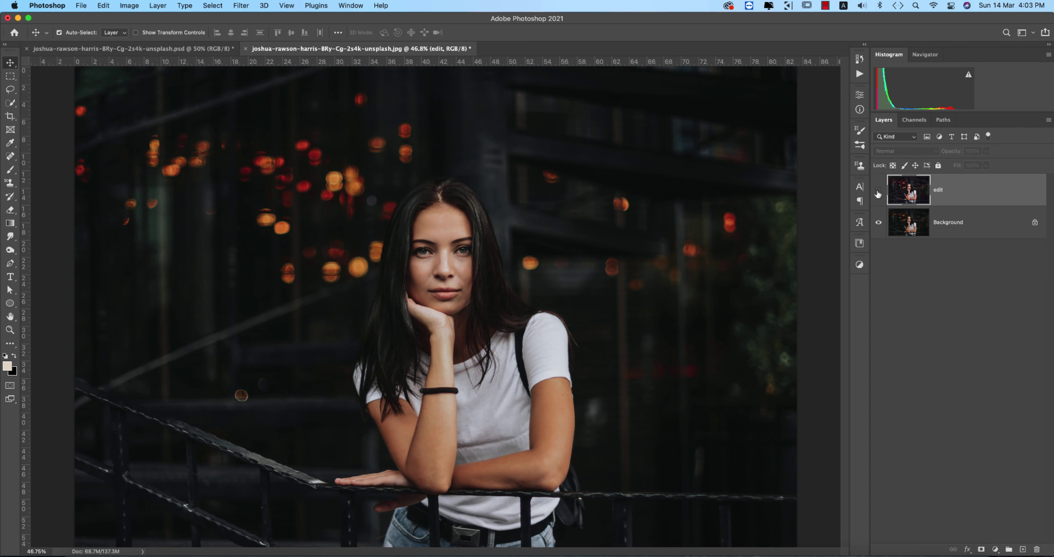
click(877, 191)
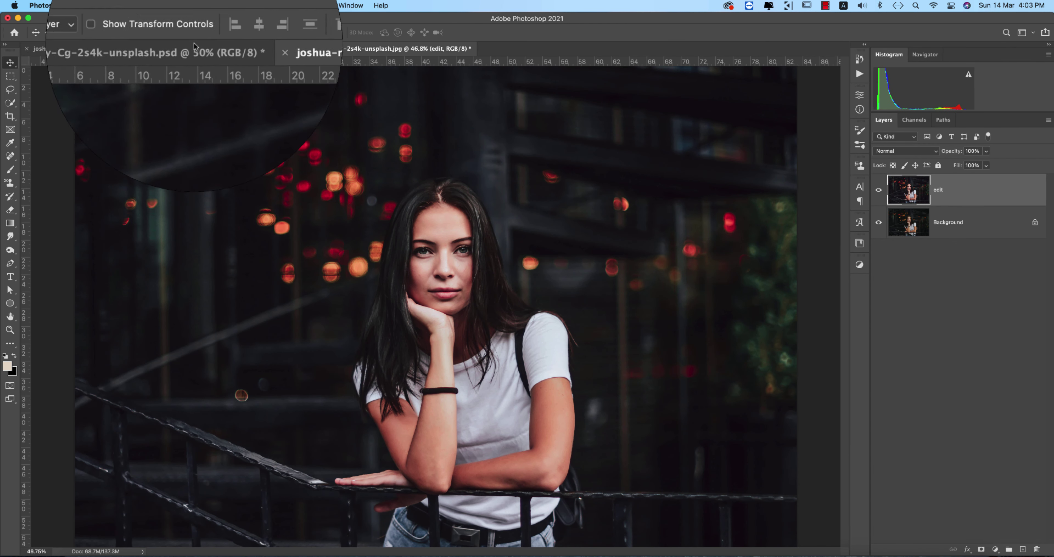
click(241, 6)
mouse_move(315, 286)
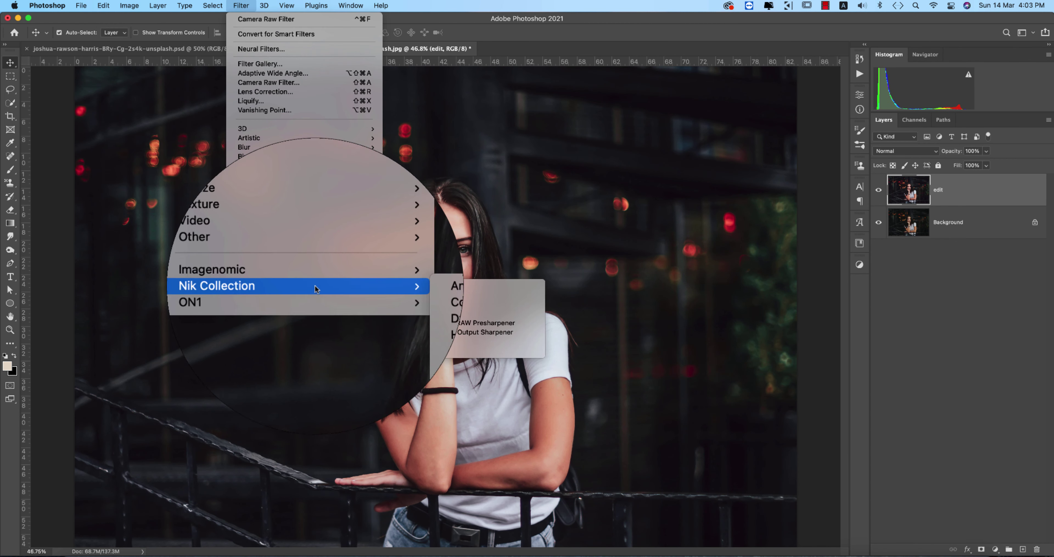
click(398, 296)
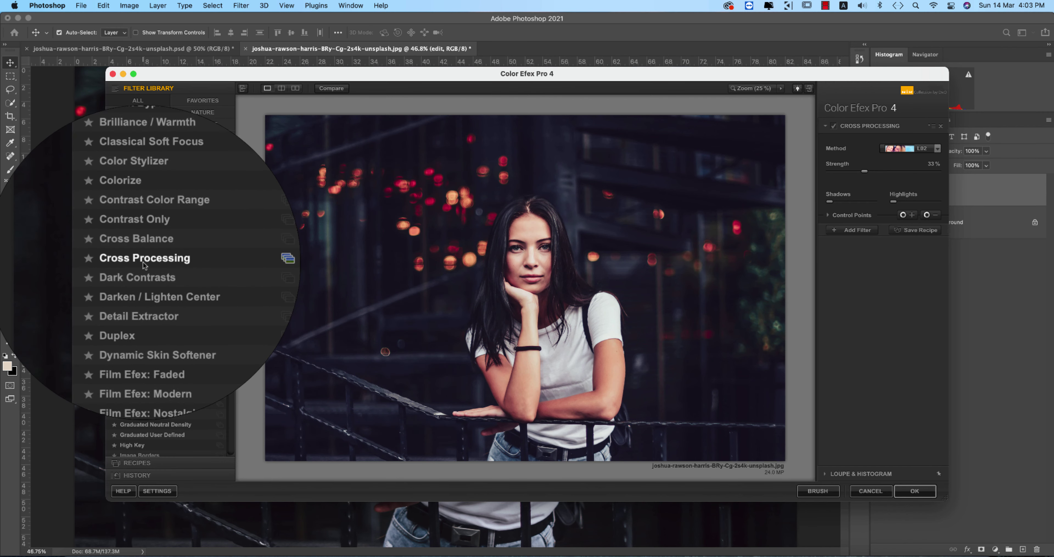
Step: Switch the Cross Processing method to G05, lower strength from 33% to 21%, and apply it
click(900, 148)
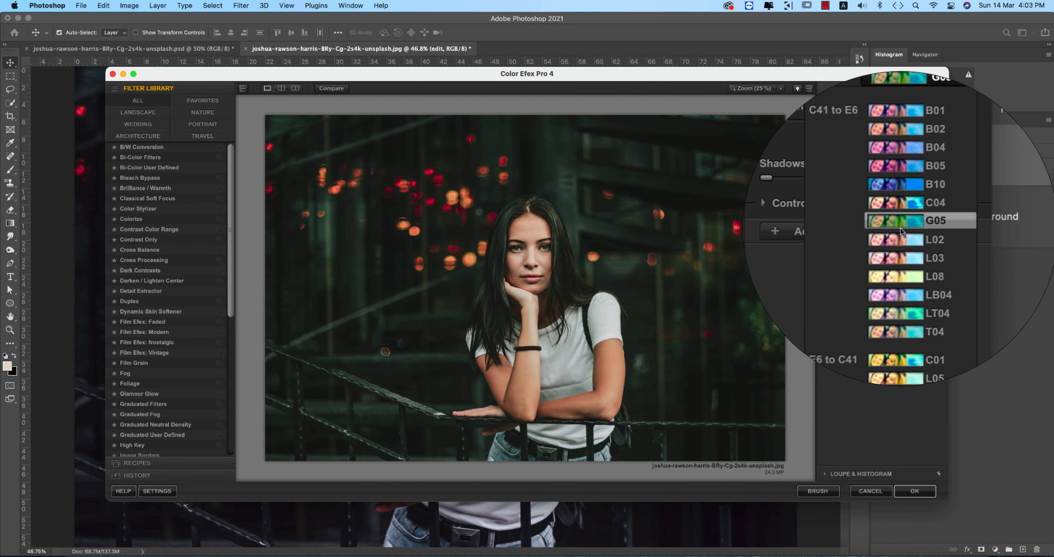
click(900, 229)
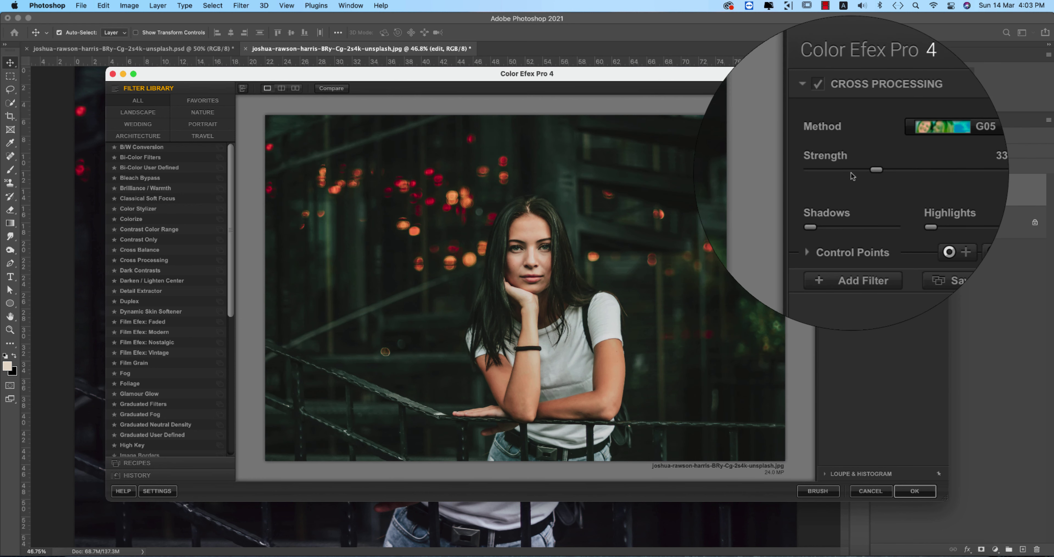
drag(850, 173, 852, 172)
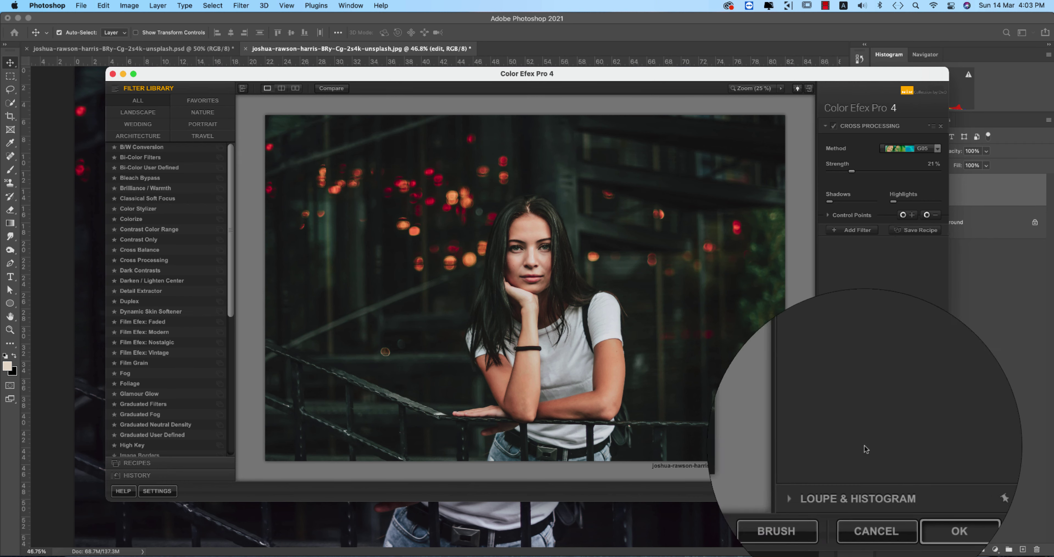
click(920, 492)
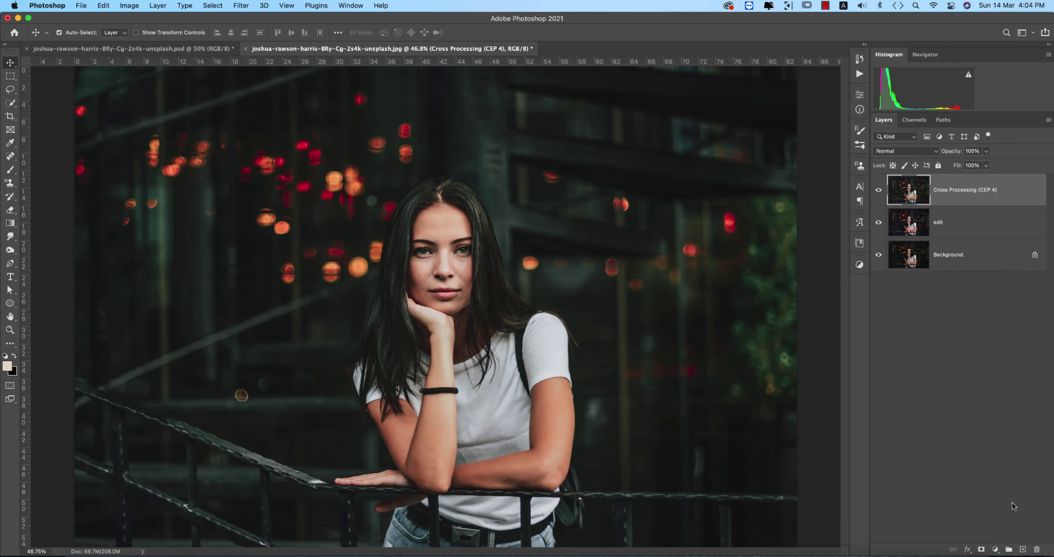
Step: Add a Levels 1 adjustment layer with black input 9, gamma 0.96 and white input 240
click(995, 551)
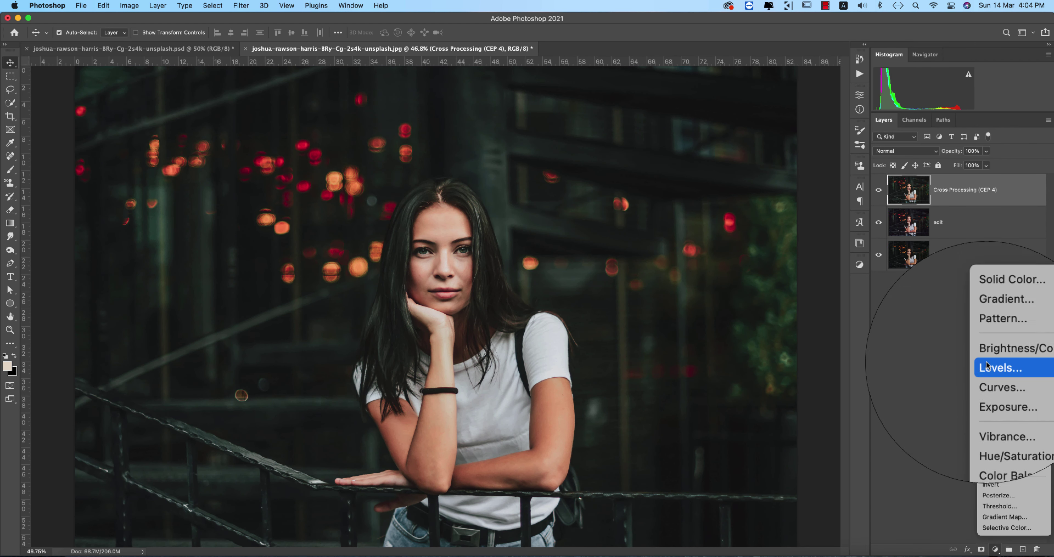
click(975, 360)
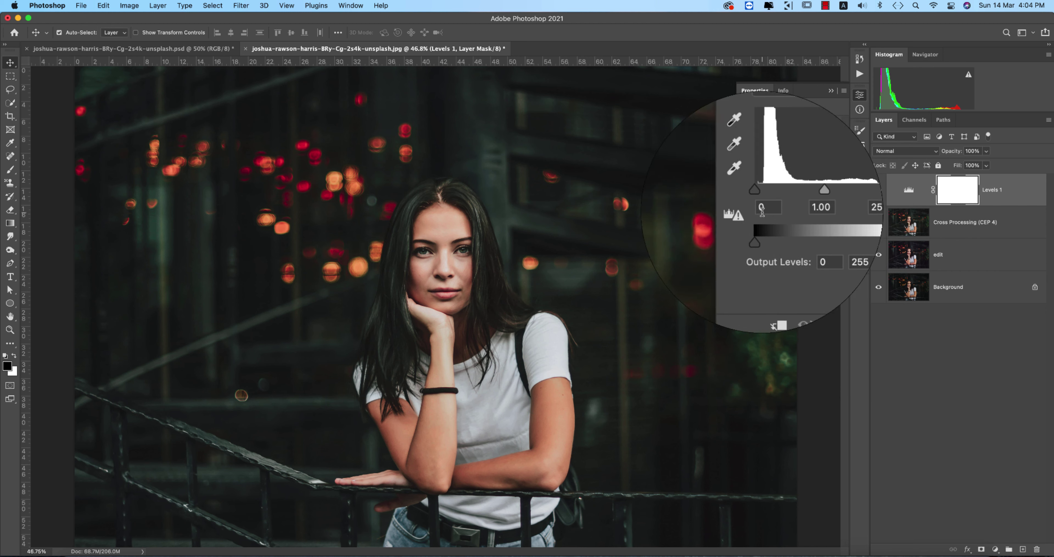
drag(759, 201, 762, 202)
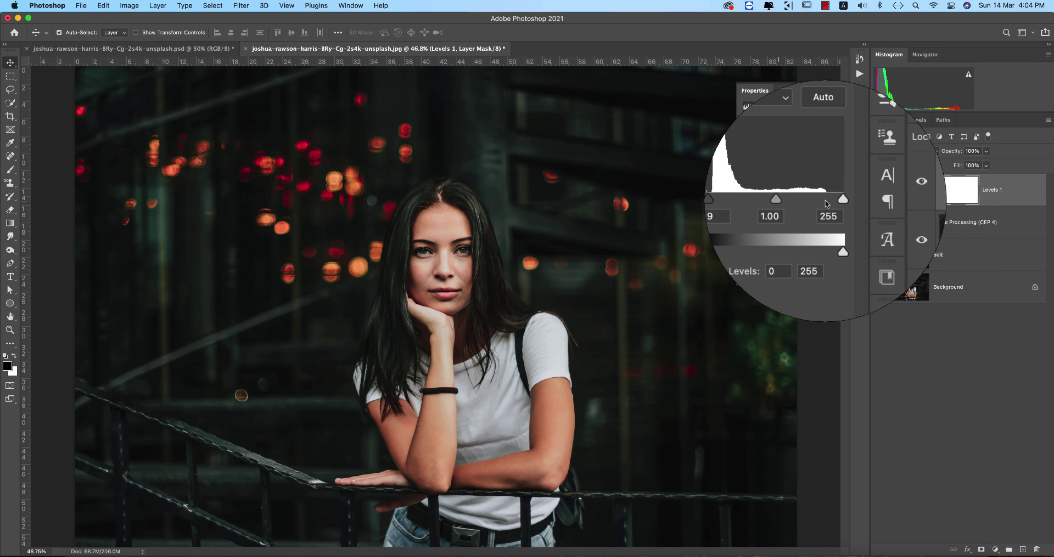
drag(834, 200, 796, 198)
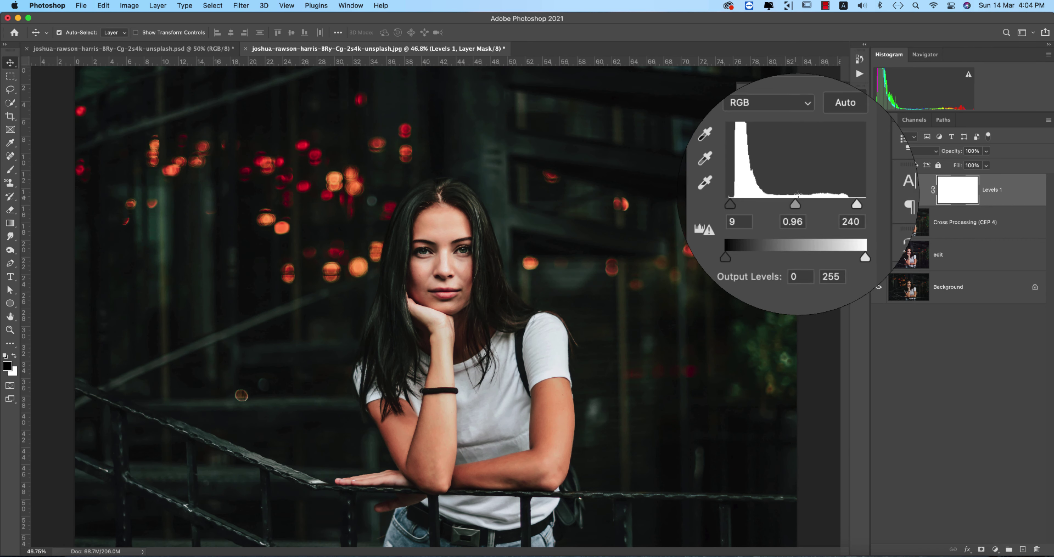
click(833, 91)
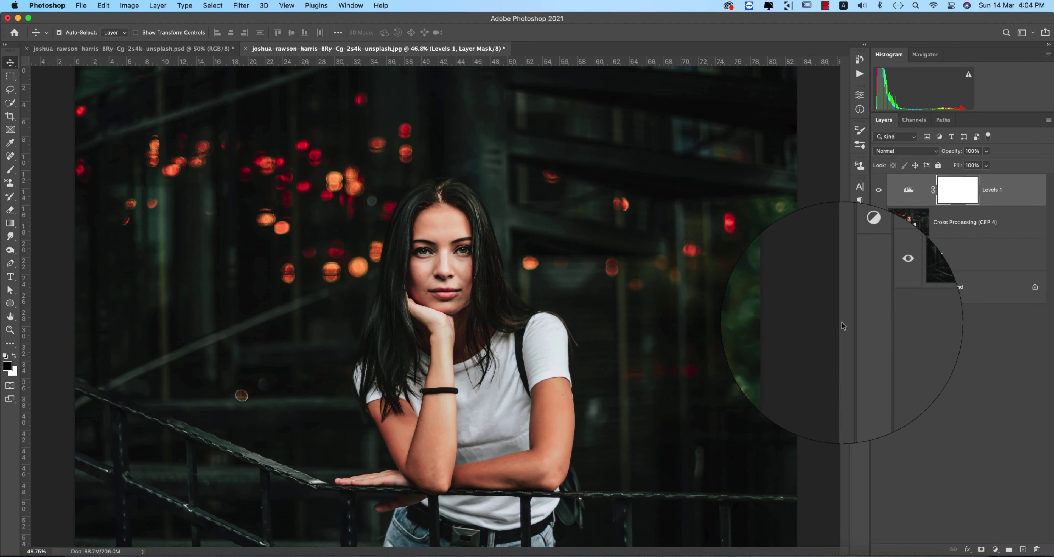
alt+click(878, 287)
alt+click(878, 288)
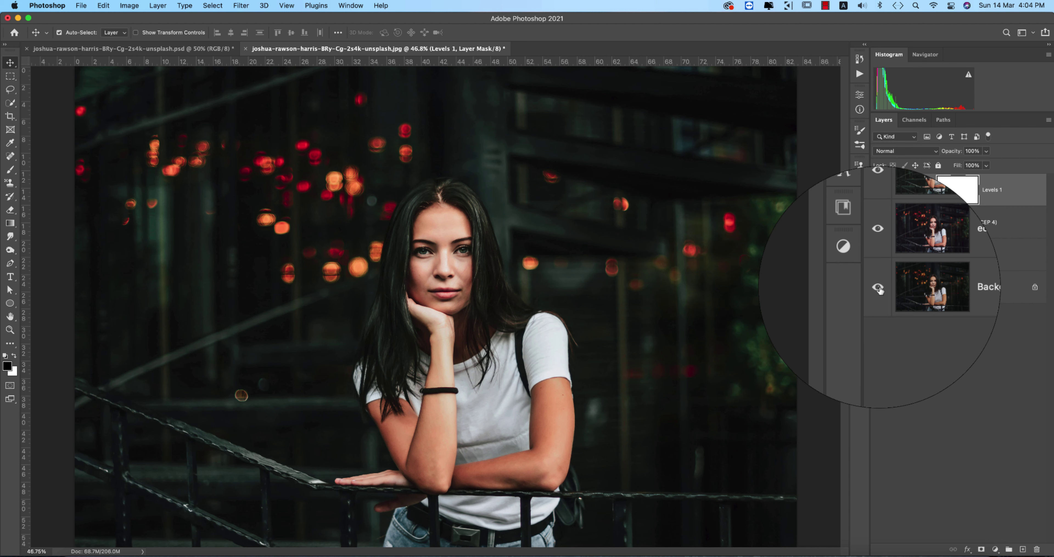